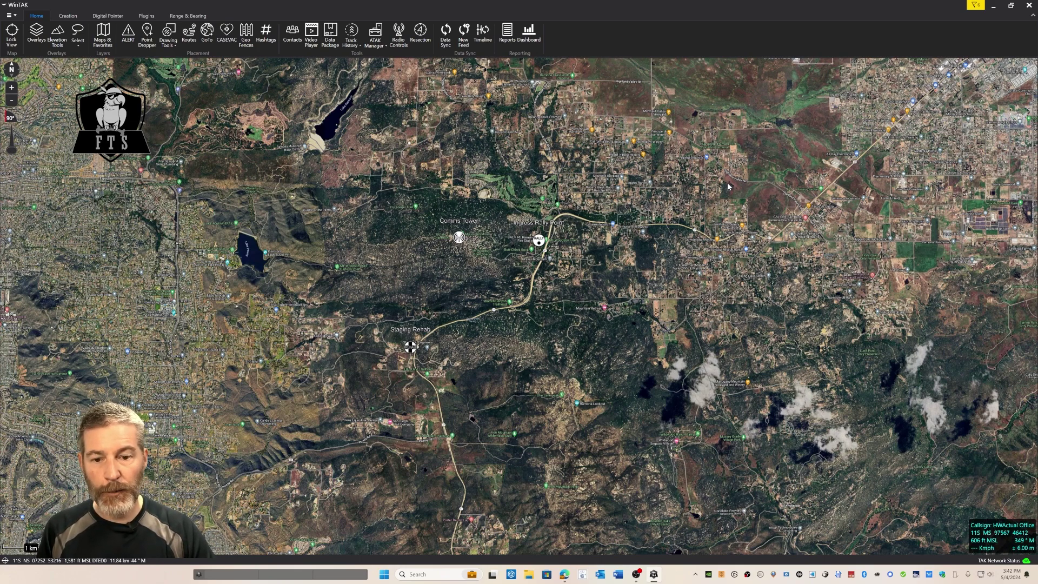
Step: In Toolbar Manager, drag the ExCheck plugin into the Data Sync group and save the layout
left_click(9, 16)
left_click(31, 101)
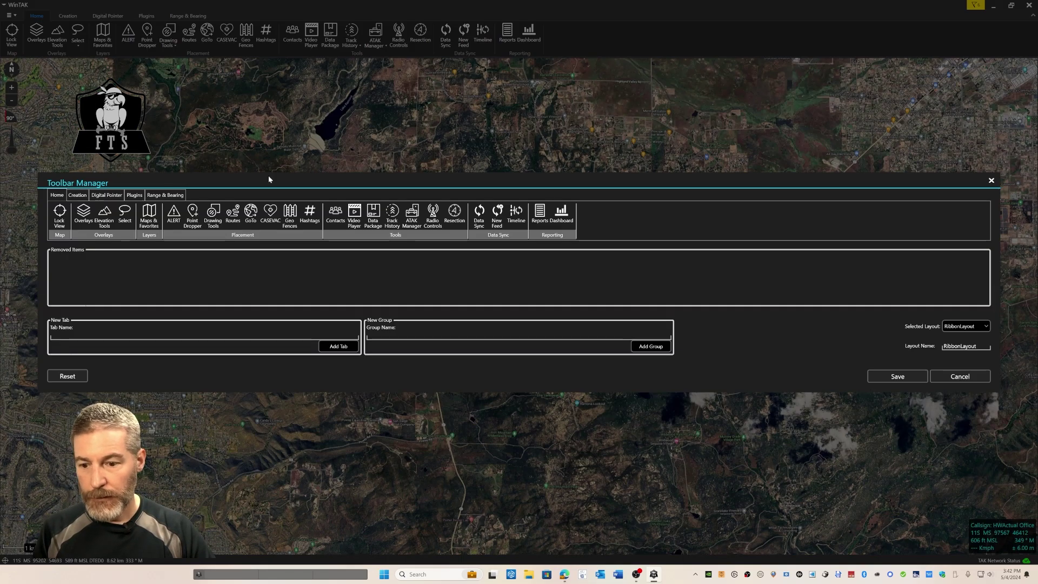
left_click(135, 196)
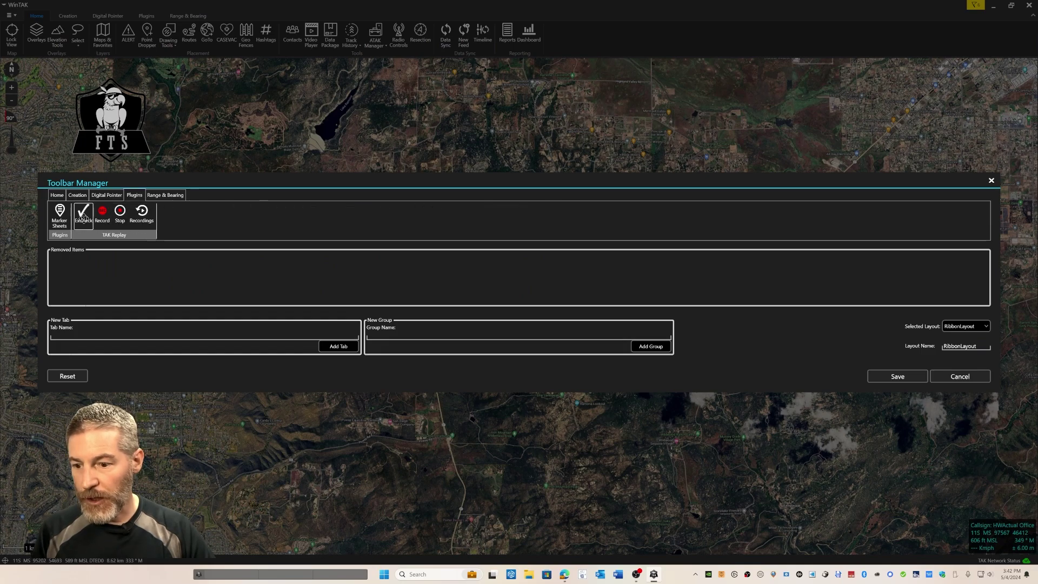
mouse_move(84, 215)
left_mouse_down()
mouse_move(69, 220)
mouse_move(56, 196)
mouse_move(66, 216)
mouse_move(460, 230)
mouse_move(507, 214)
left_mouse_up()
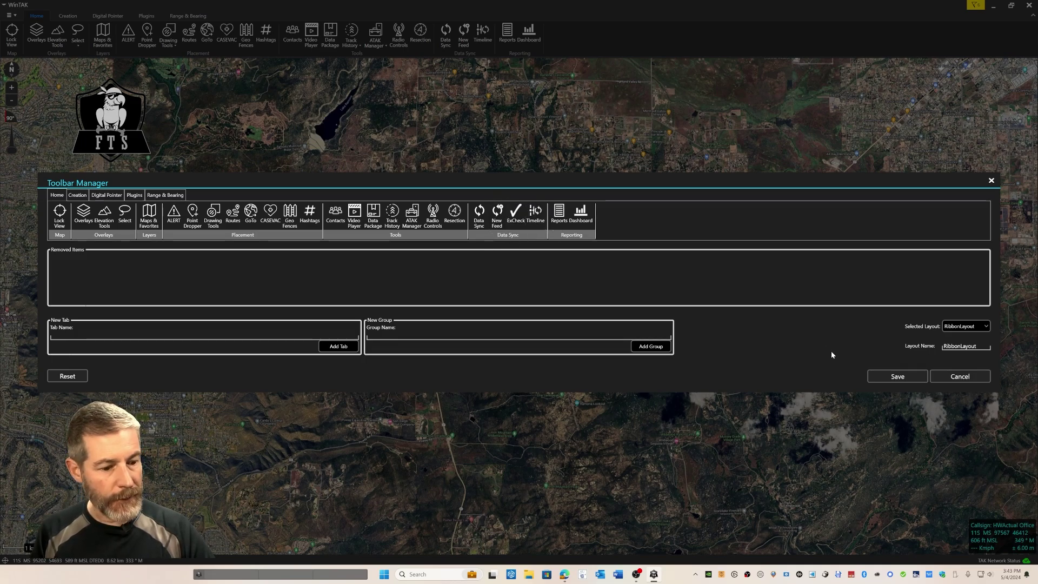
left_click(897, 377)
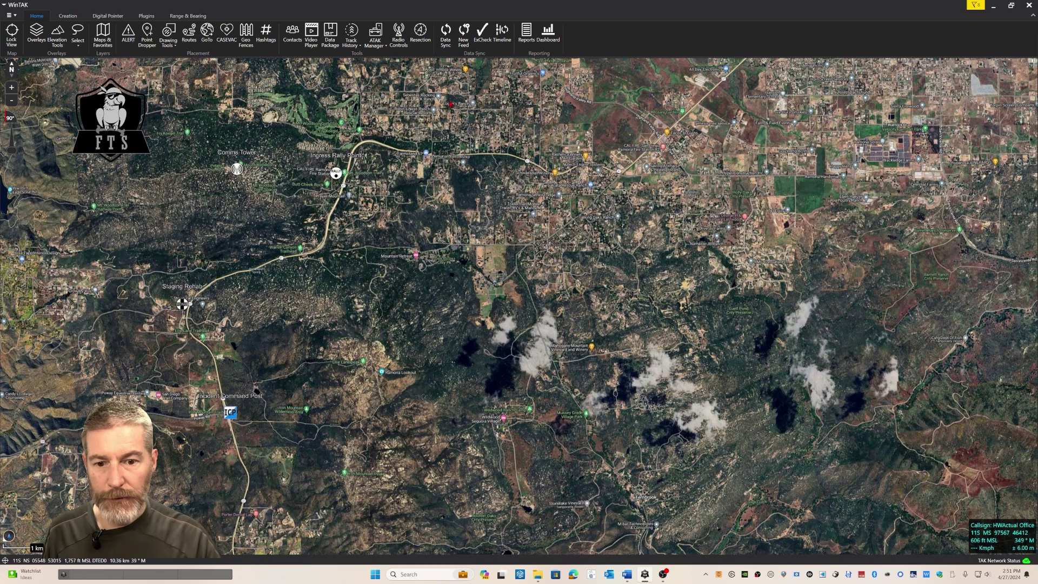
Step: Open the Create new feed dialog from New Feed, after trying and cancelling the feeds list's + form
left_click(447, 39)
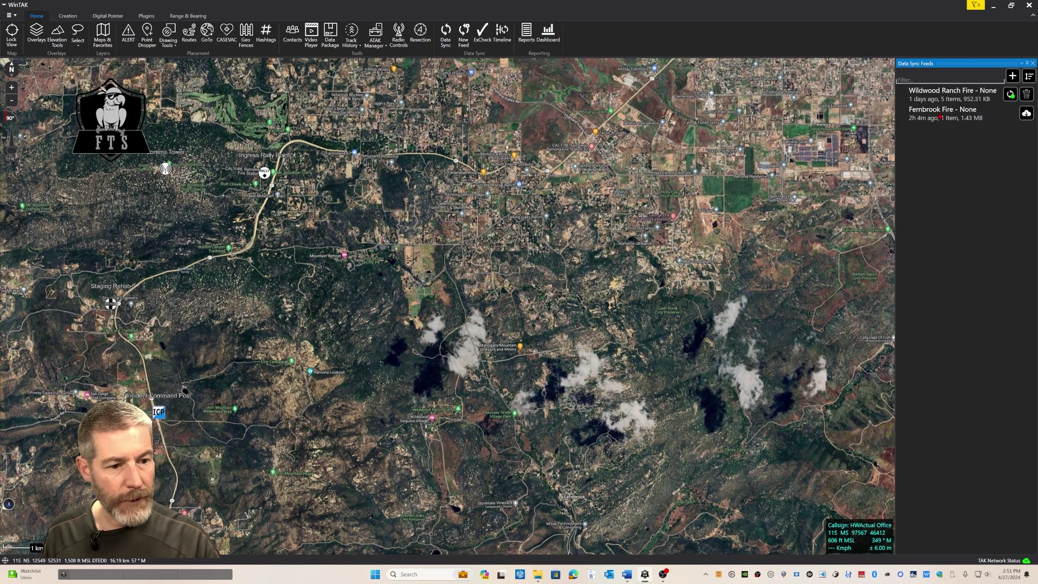
left_click(1013, 76)
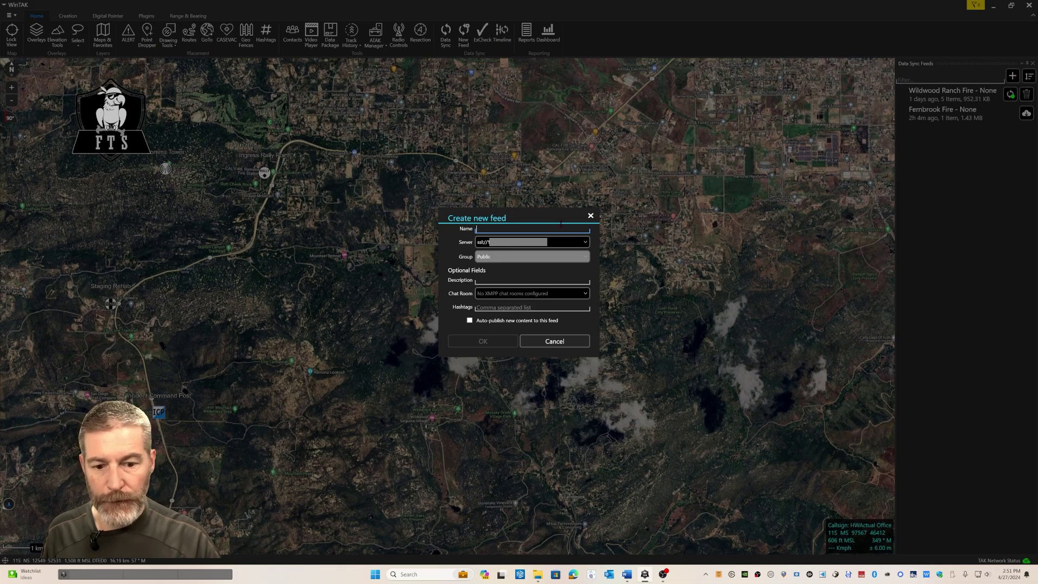
left_click(561, 346)
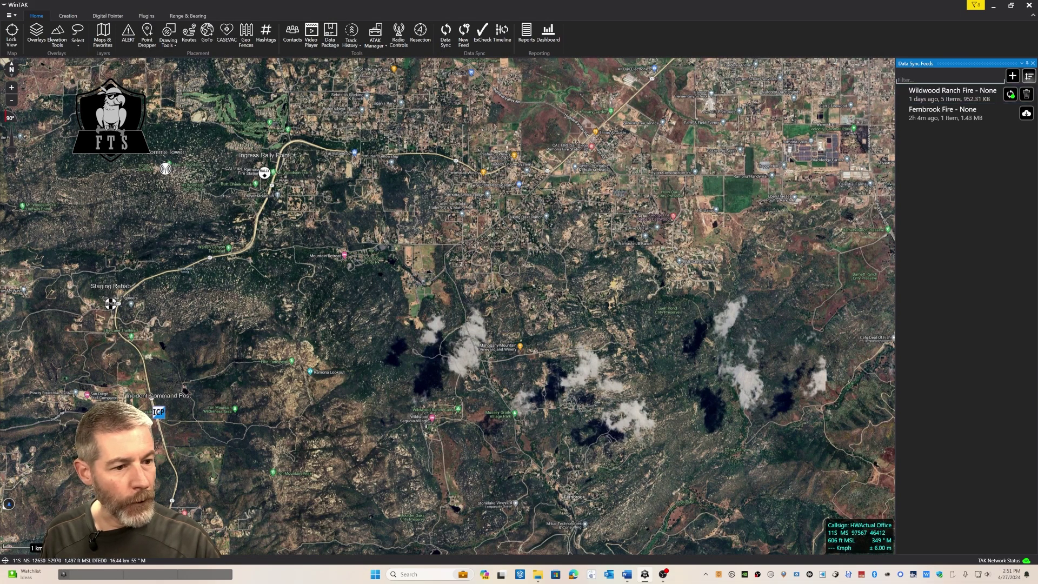
left_click(1033, 63)
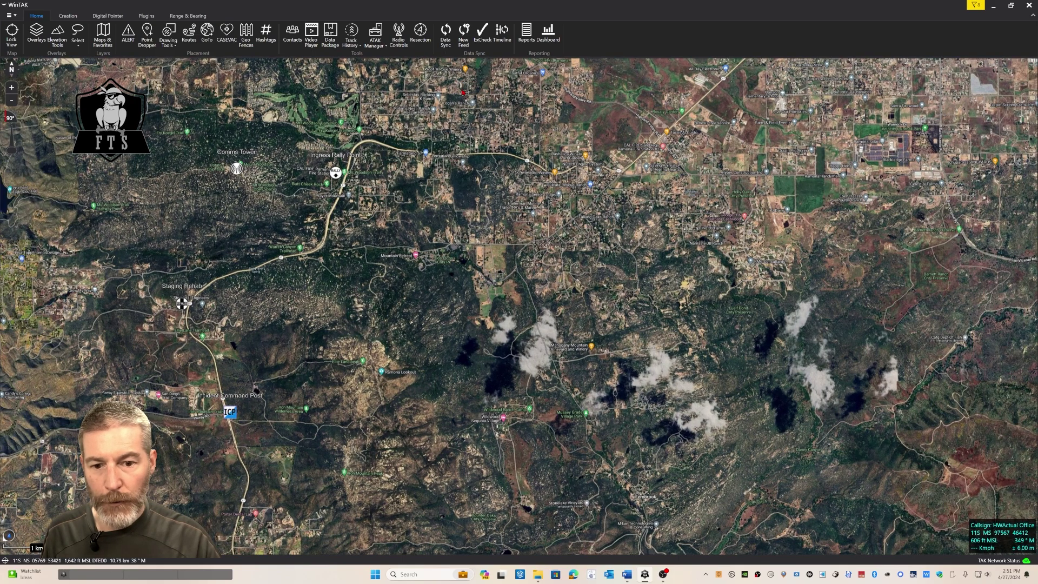
left_click(464, 36)
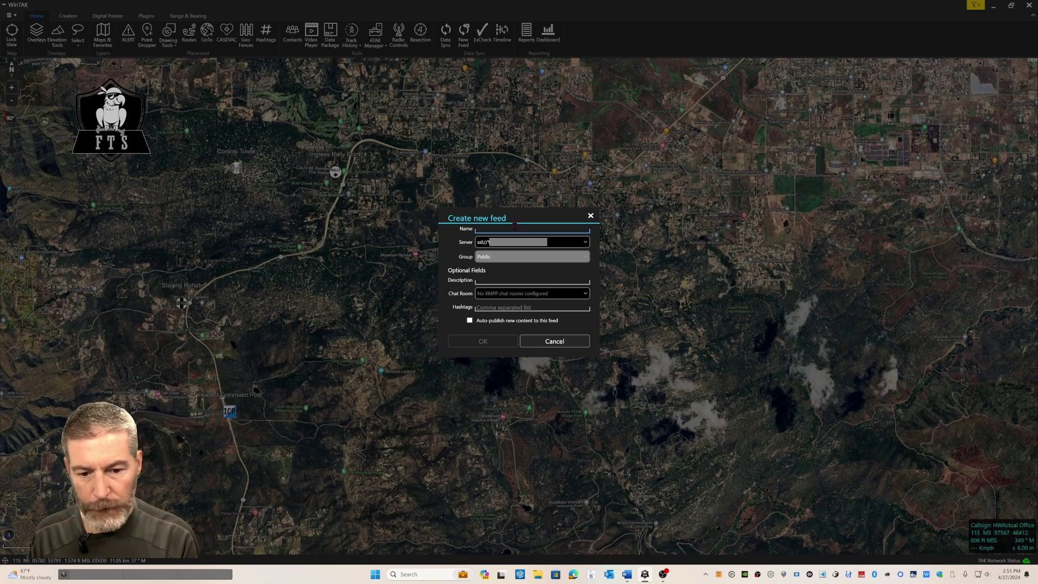
Step: Name the new feed 'Warren Canyon Fire' and confirm its creation
type("Wa")
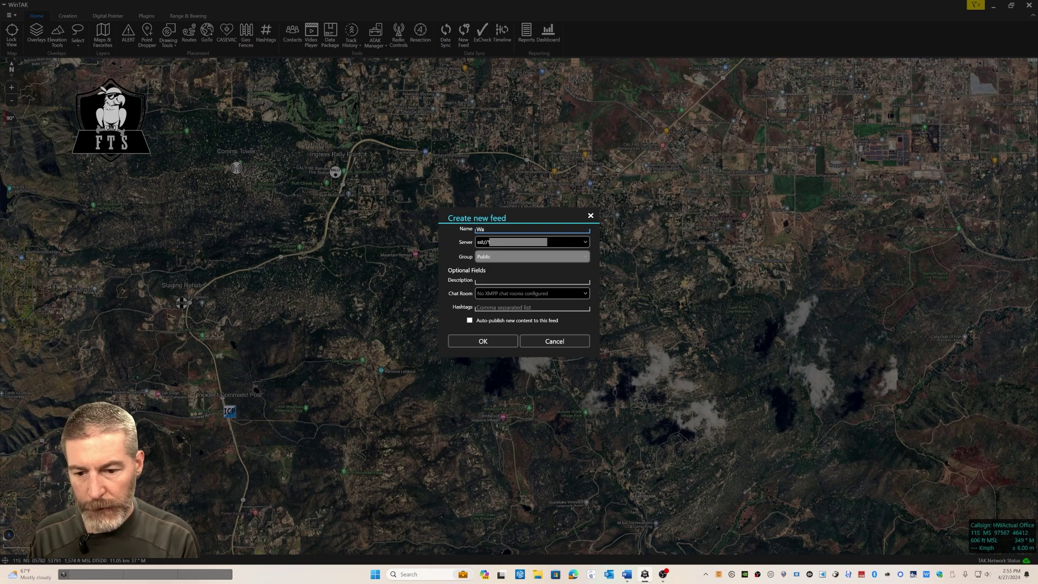
type("rren Can")
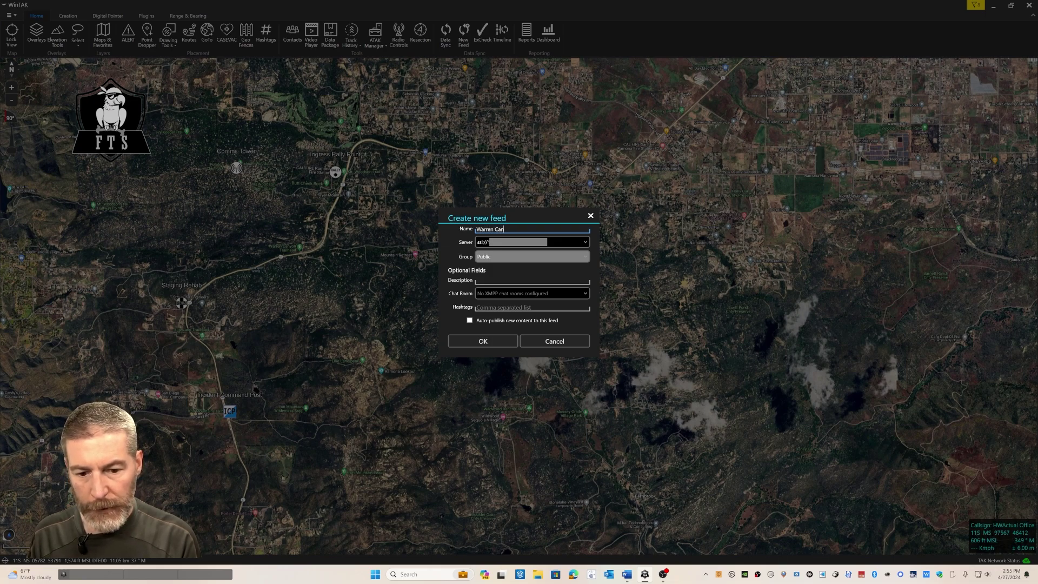
type("yon Fire")
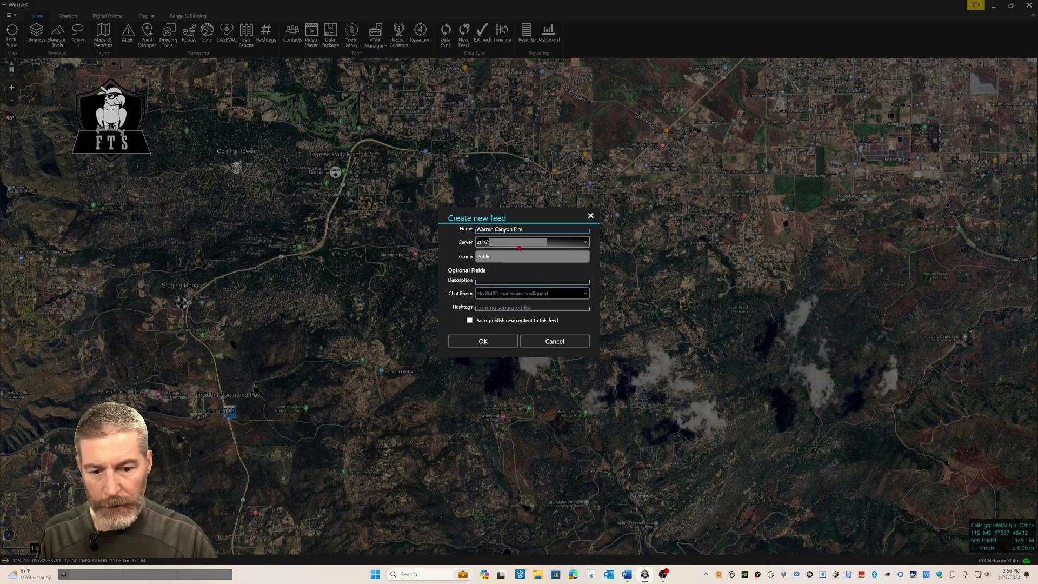
left_click(483, 341)
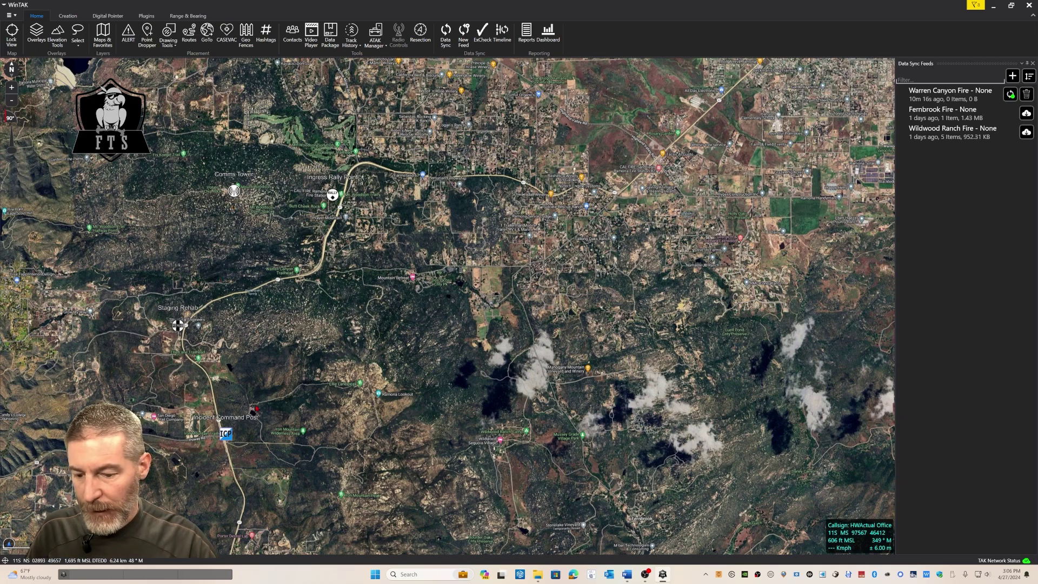
Step: From Marker Details, send the Incident Command Post marker to the Warren Canyon Fire data sync feed
left_click(225, 434)
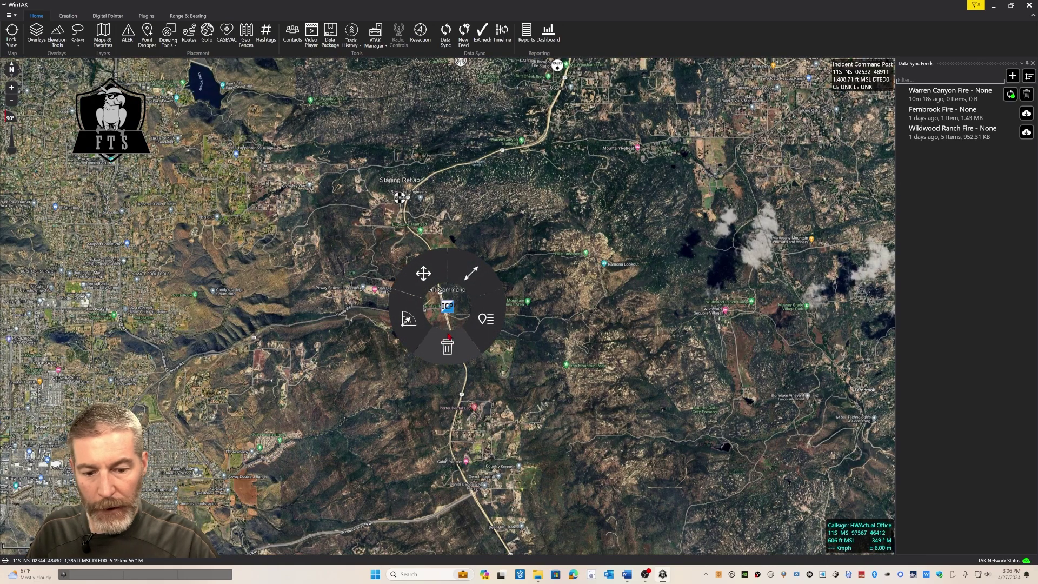
left_click(489, 321)
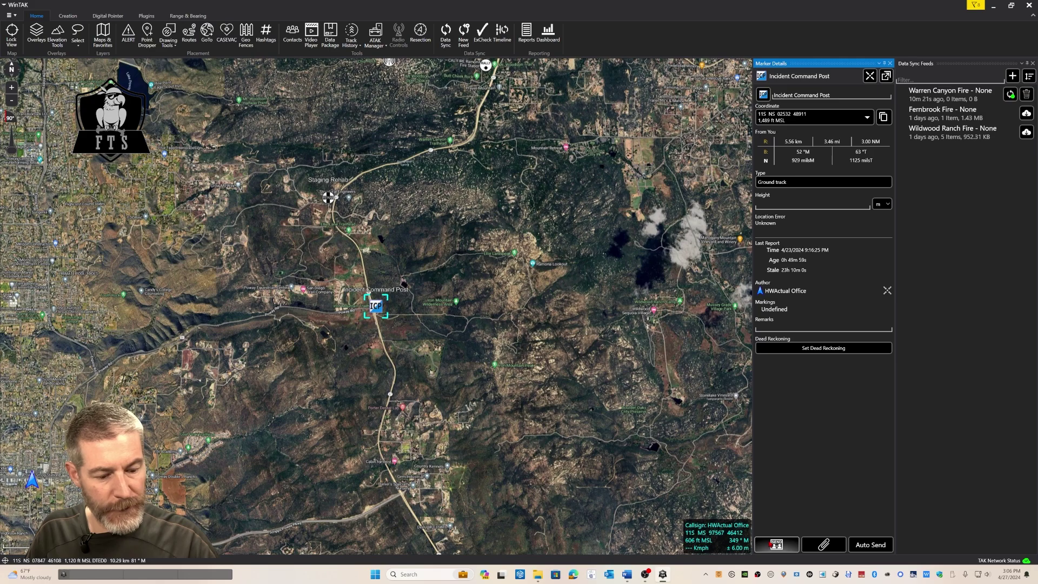
left_click(776, 546)
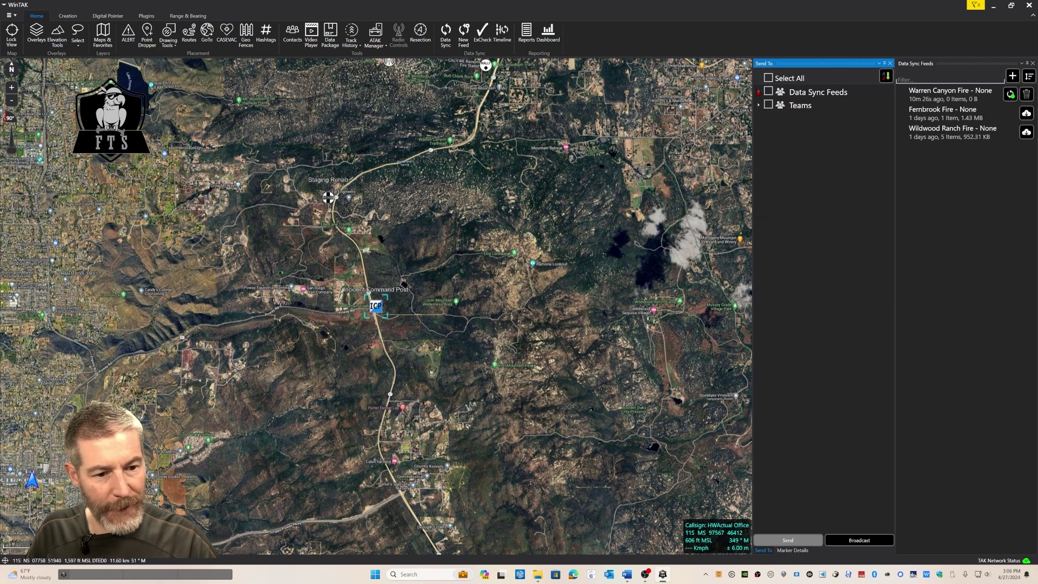
left_click(758, 92)
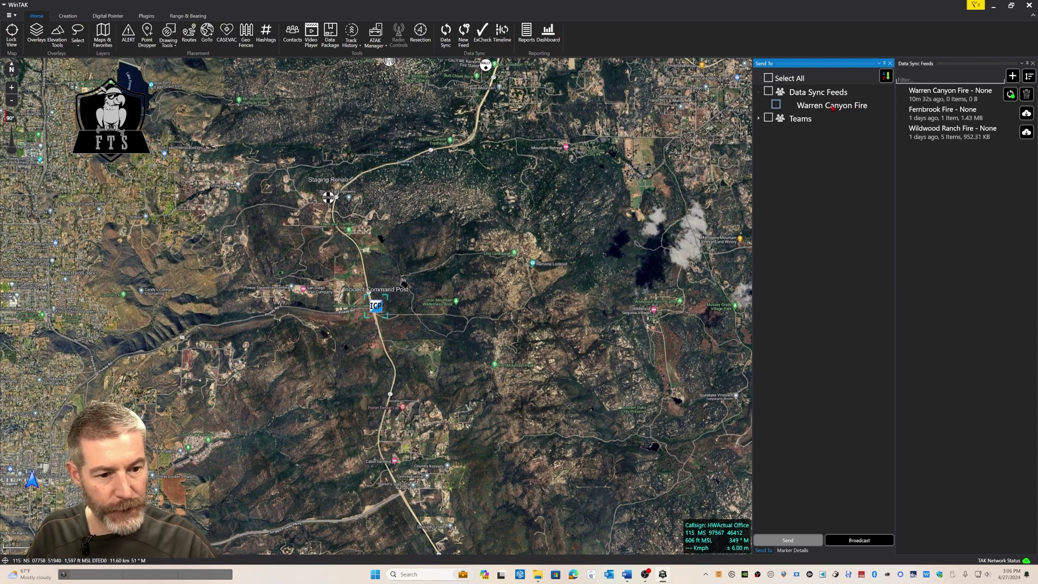
left_click(776, 105)
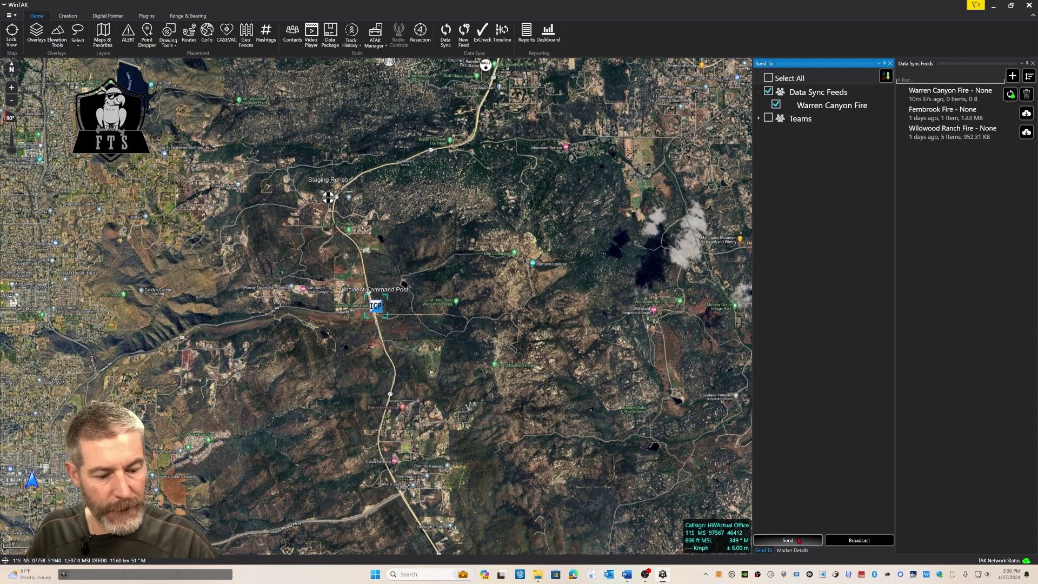
left_click(799, 540)
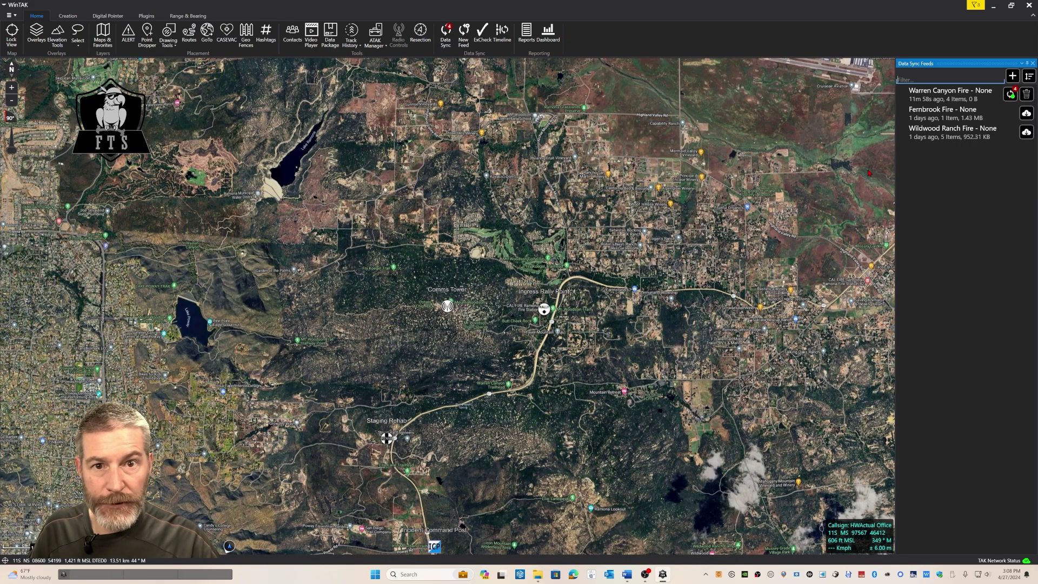
Step: Add four WinTAK Photos images, including the burned radio tower, to the feed and view them
left_click(946, 93)
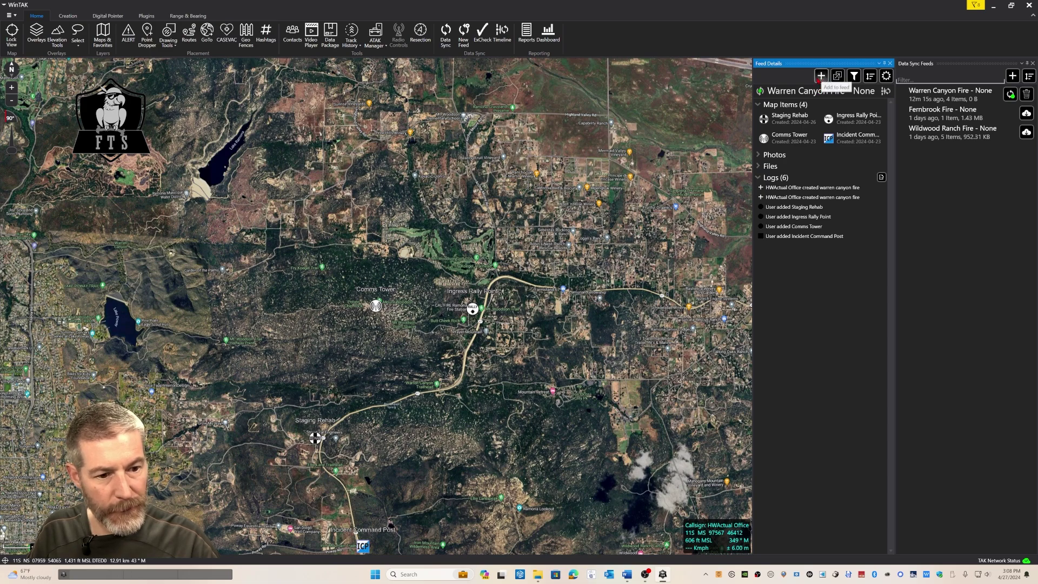
left_click(821, 76)
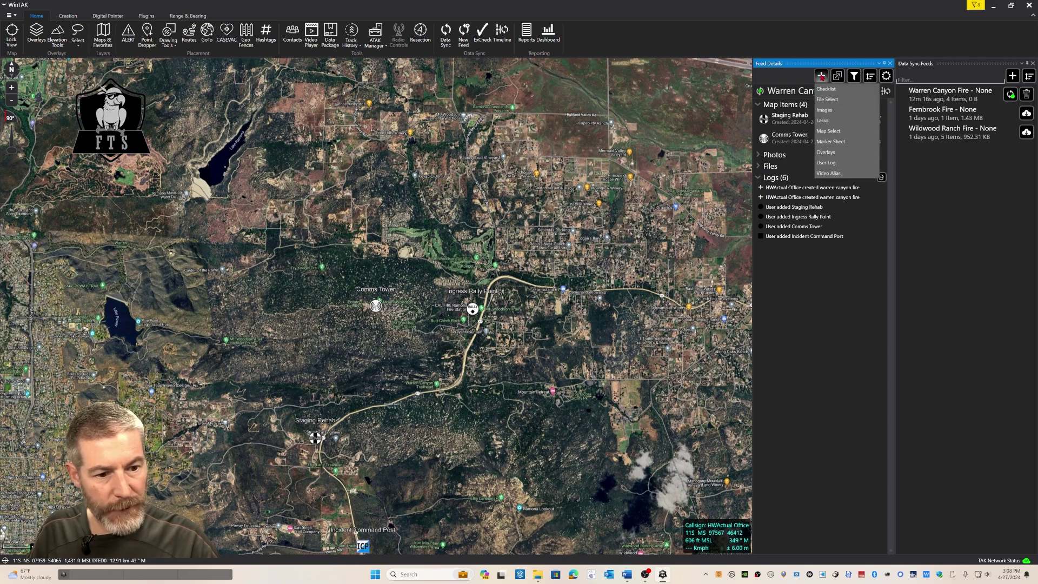
left_click(826, 111)
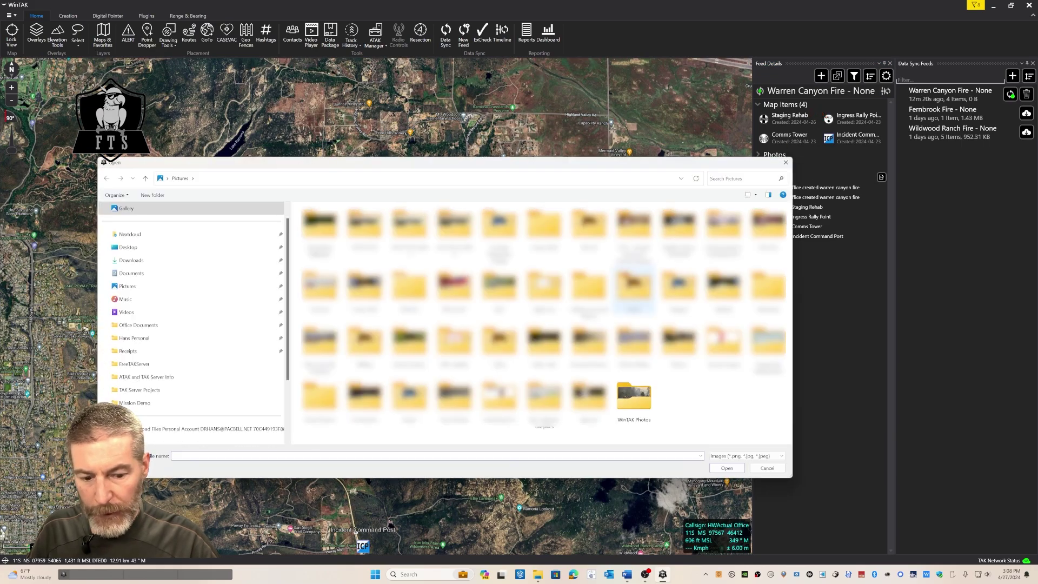
double_click(641, 410)
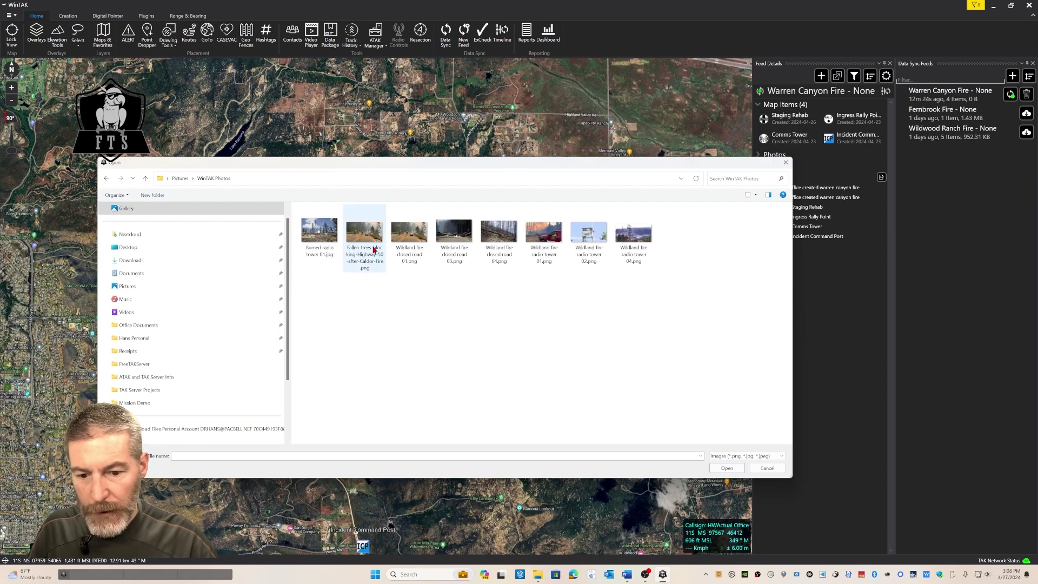
left_click(324, 239)
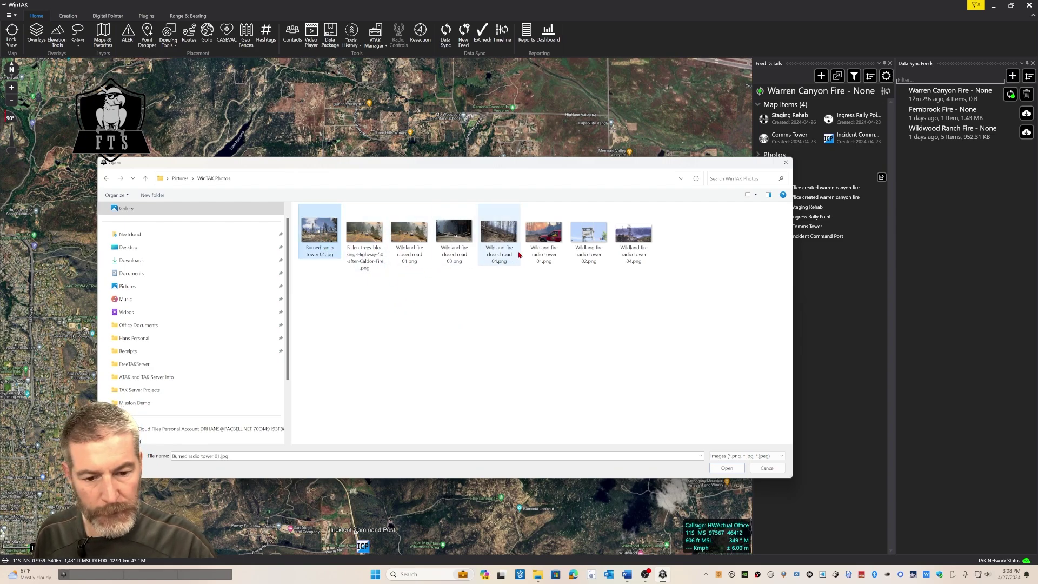
left_click(499, 236, "ctrl")
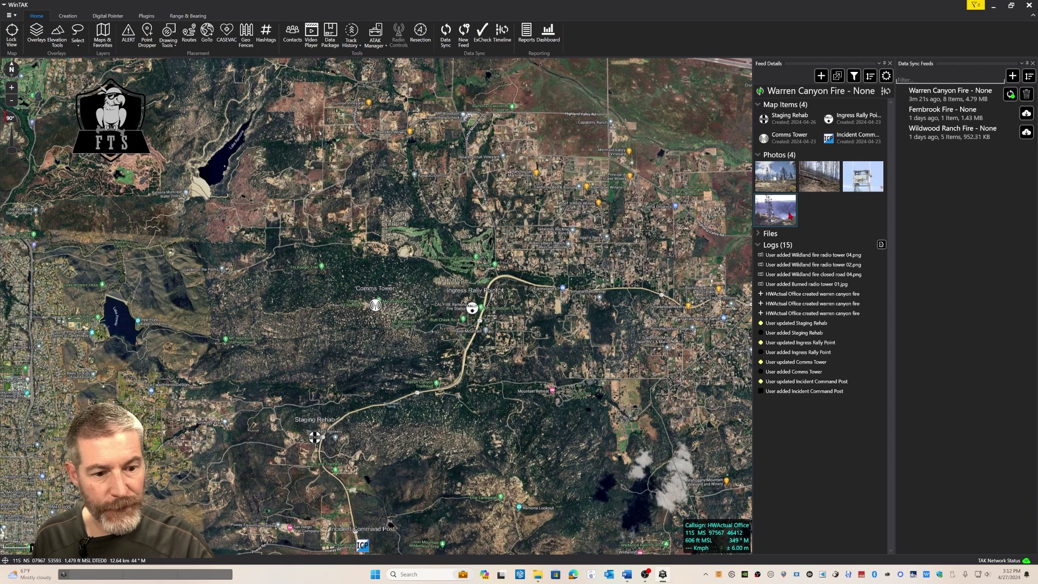
left_click(777, 184)
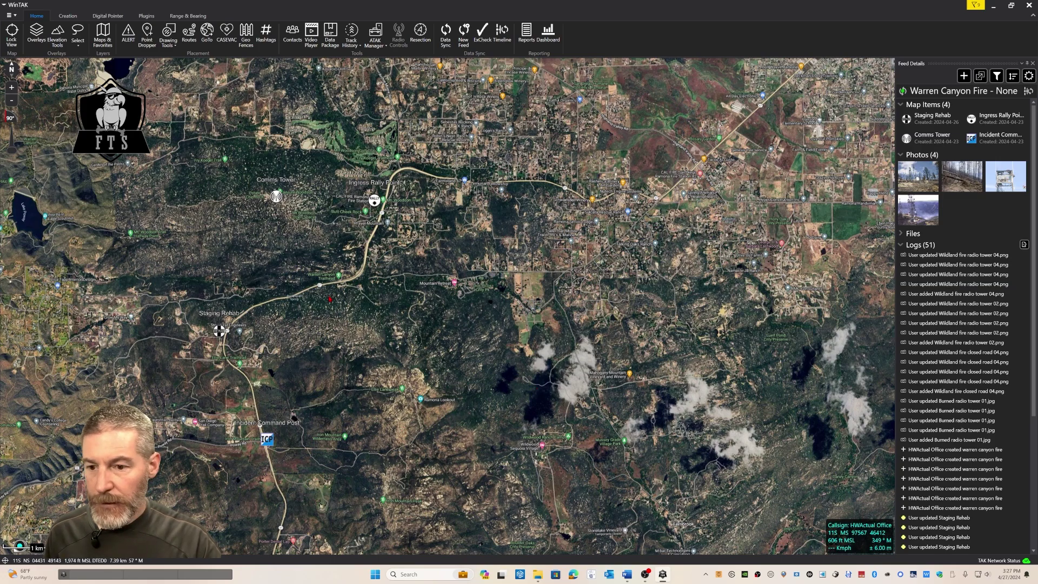
Step: Draw a freeform outline west around Staging Rehab and back east past the ICP (7.96 km²)
left_click(169, 34)
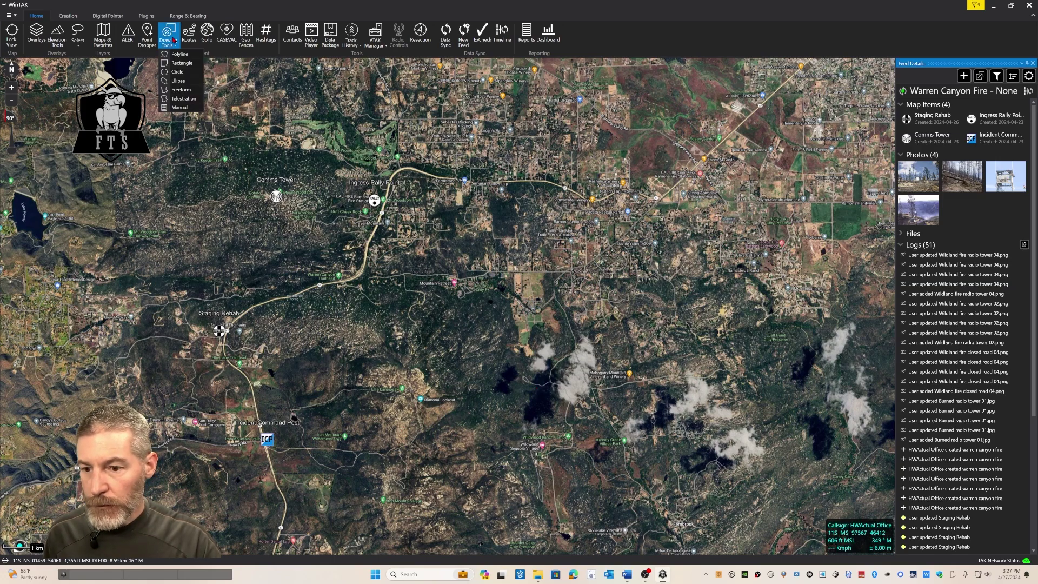
left_click(181, 89)
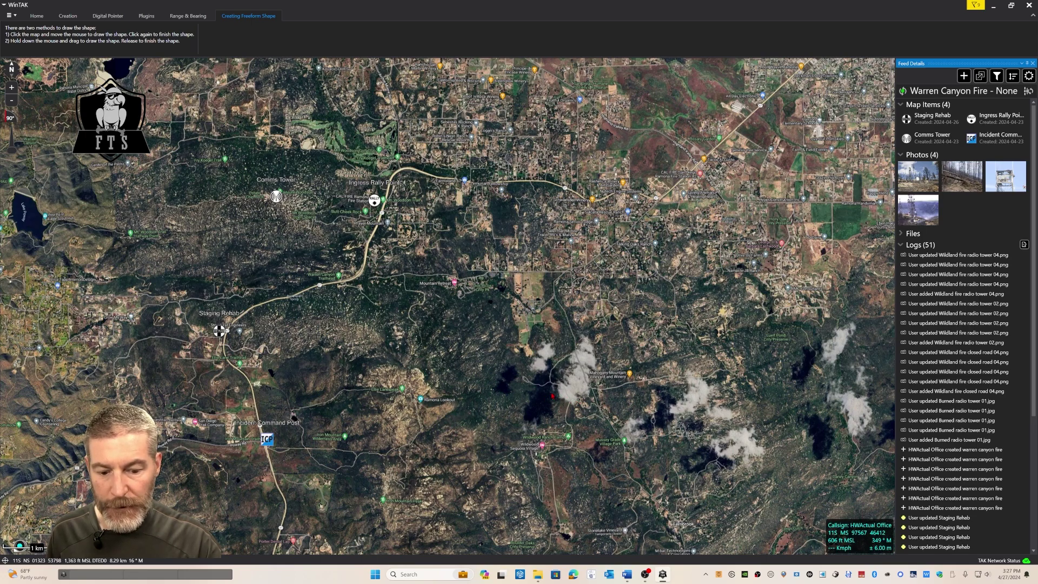
mouse_move(553, 381)
left_mouse_down()
mouse_move(410, 296)
mouse_move(390, 255)
mouse_move(301, 232)
mouse_move(270, 266)
mouse_move(260, 345)
mouse_move(273, 405)
left_mouse_up()
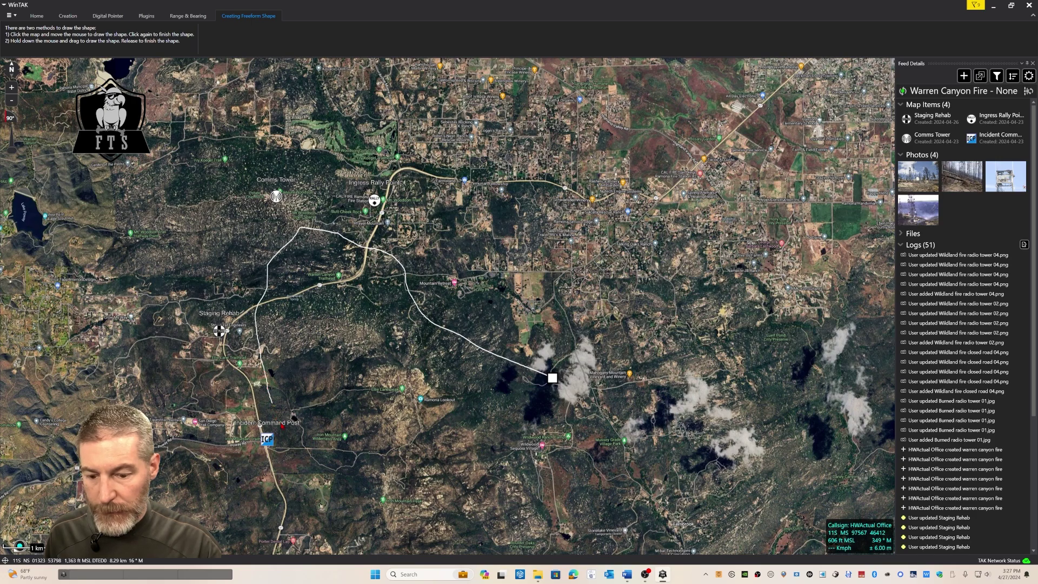
mouse_move(307, 444)
left_mouse_down()
mouse_move(397, 438)
mouse_move(540, 443)
mouse_move(548, 378)
left_mouse_up()
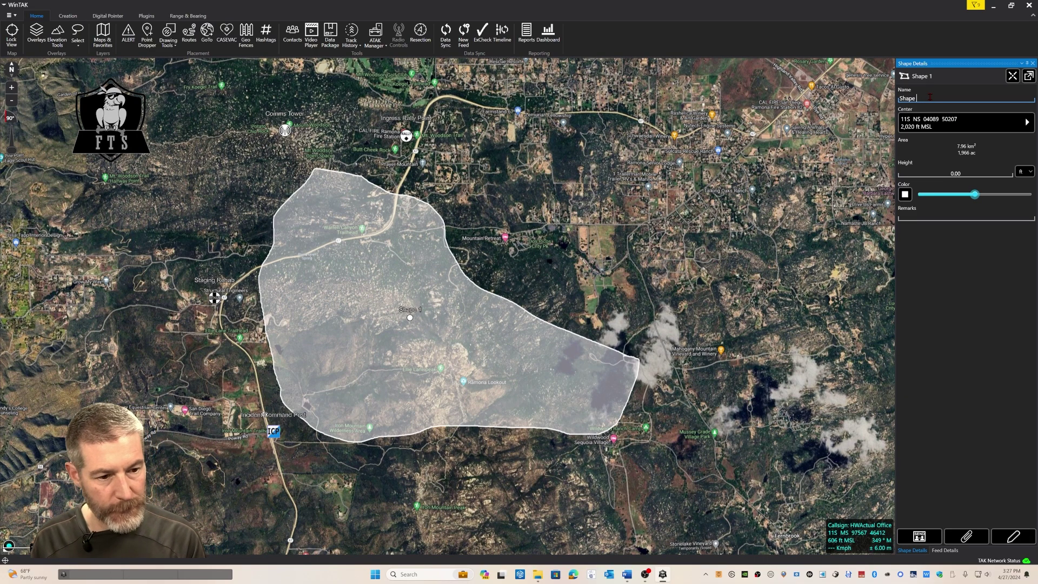
Step: Rename Shape 1 to 'Fire Area', colour it red, and adjust its fill transparency
key("ctrl+a")
key("BackSpace")
type("Fire")
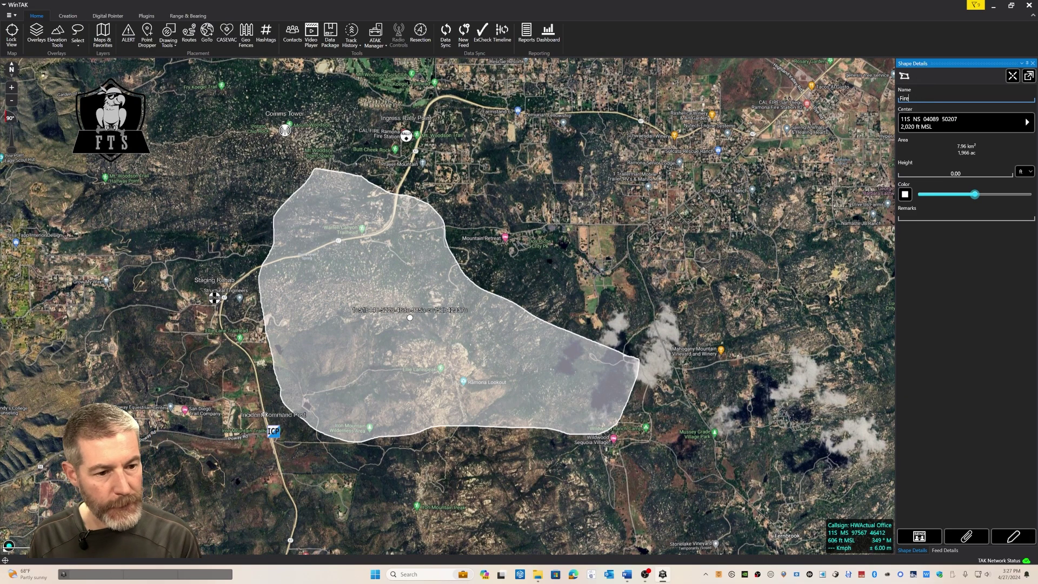
type(" Area")
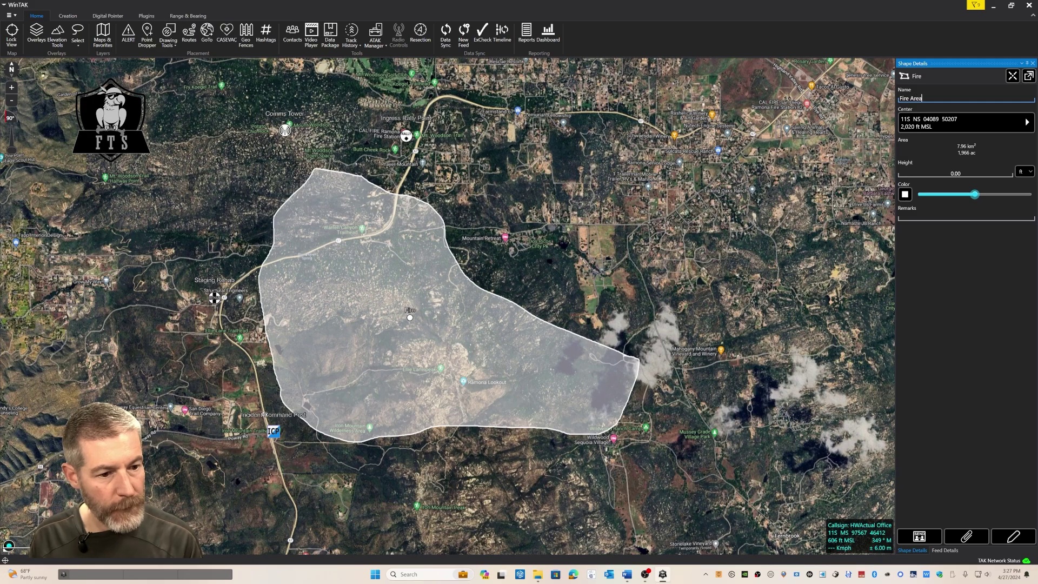
left_click(907, 196)
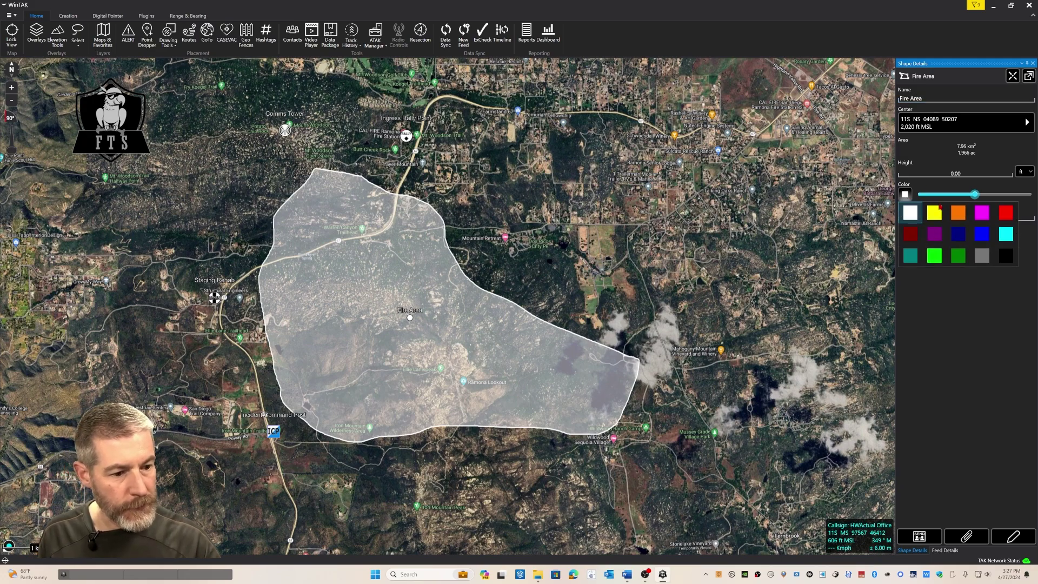
left_click(1006, 212)
left_click_drag(978, 196, 951, 197)
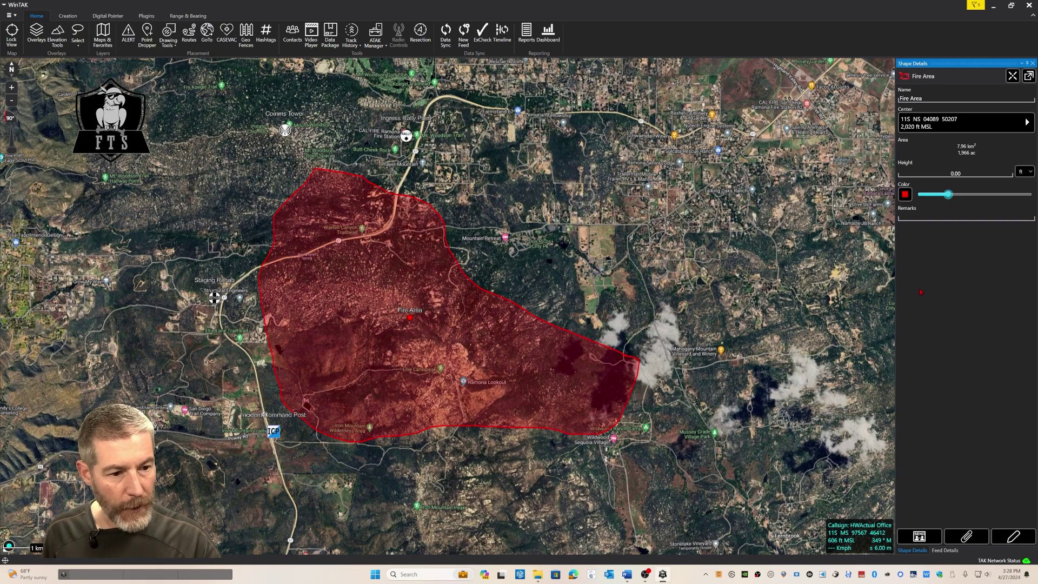
Step: From Shape Details, send the Fire Area shape to the Warren Canyon Fire feed under Data Sync Feeds
left_click(920, 537)
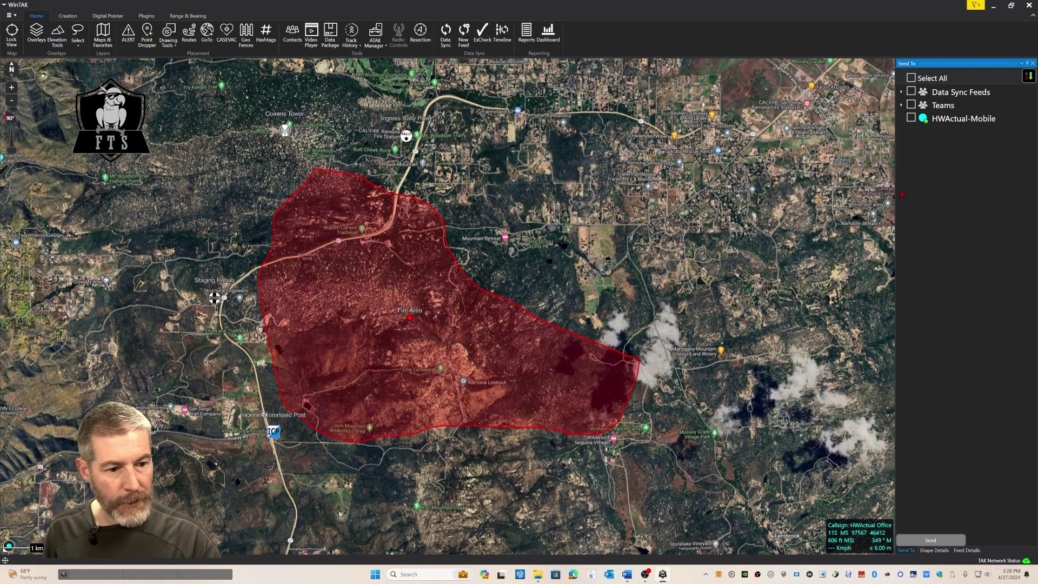
left_click(902, 92)
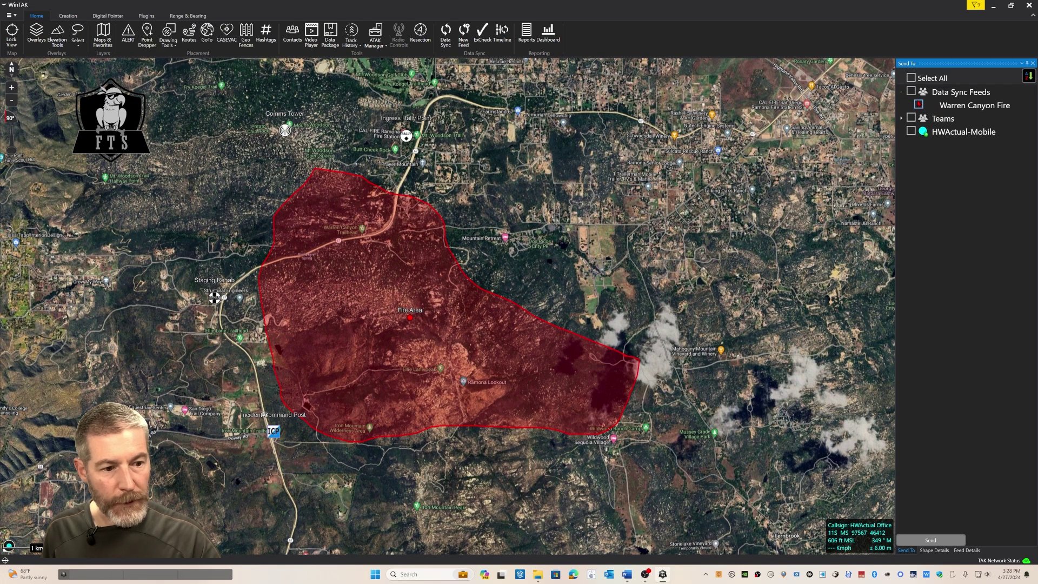
left_click(919, 104)
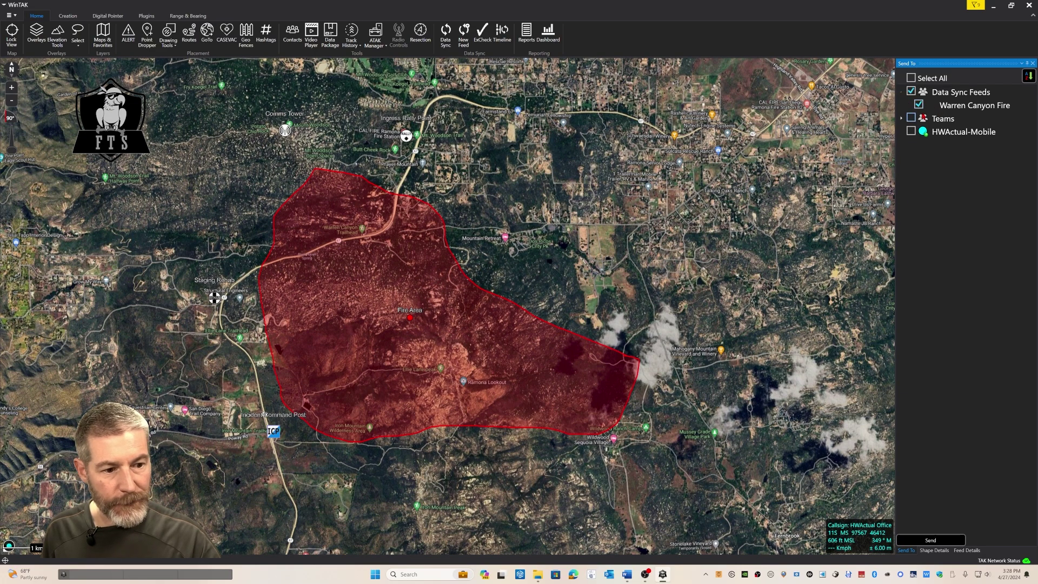
left_click(946, 541)
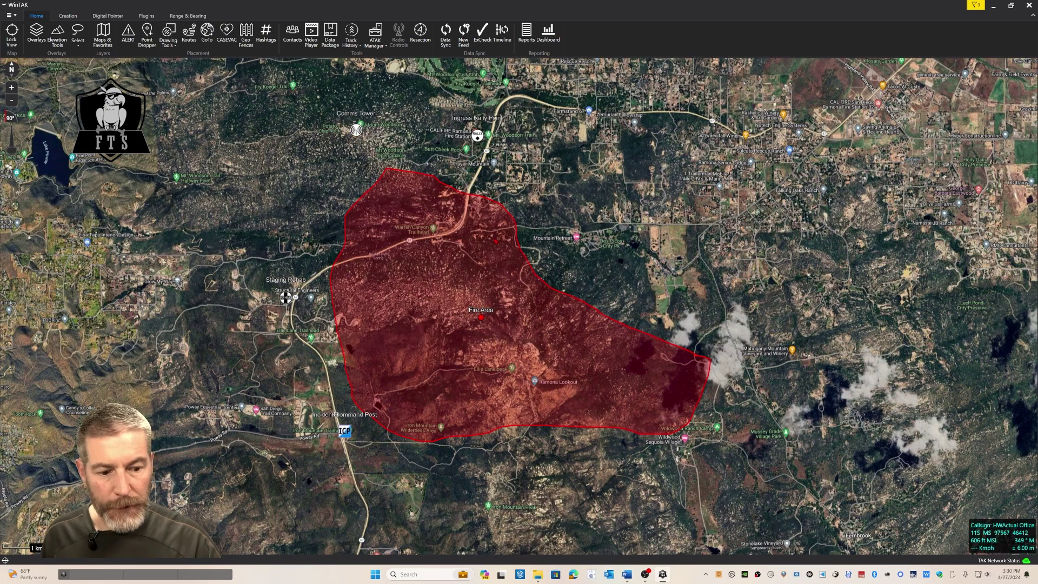
Step: Open ExCheck, view the Create From Existing Template choices, and cancel without picking a template
left_click(483, 40)
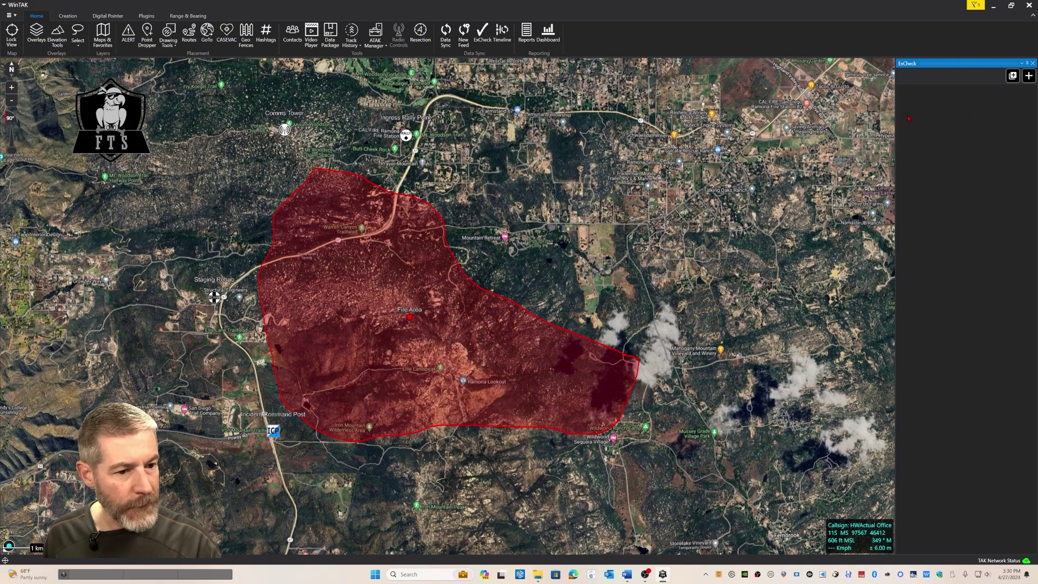
left_click(1012, 77)
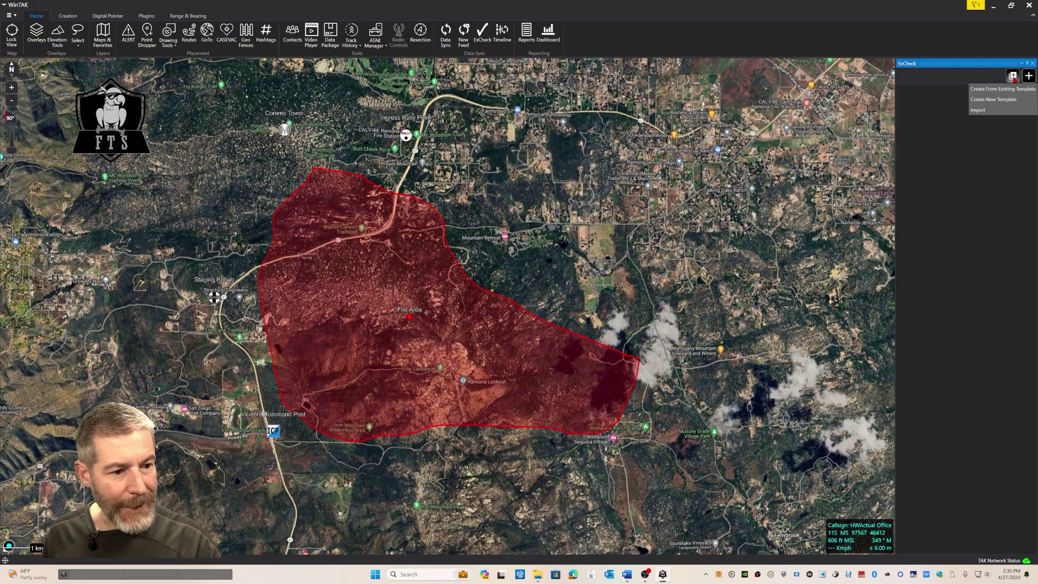
left_click(989, 91)
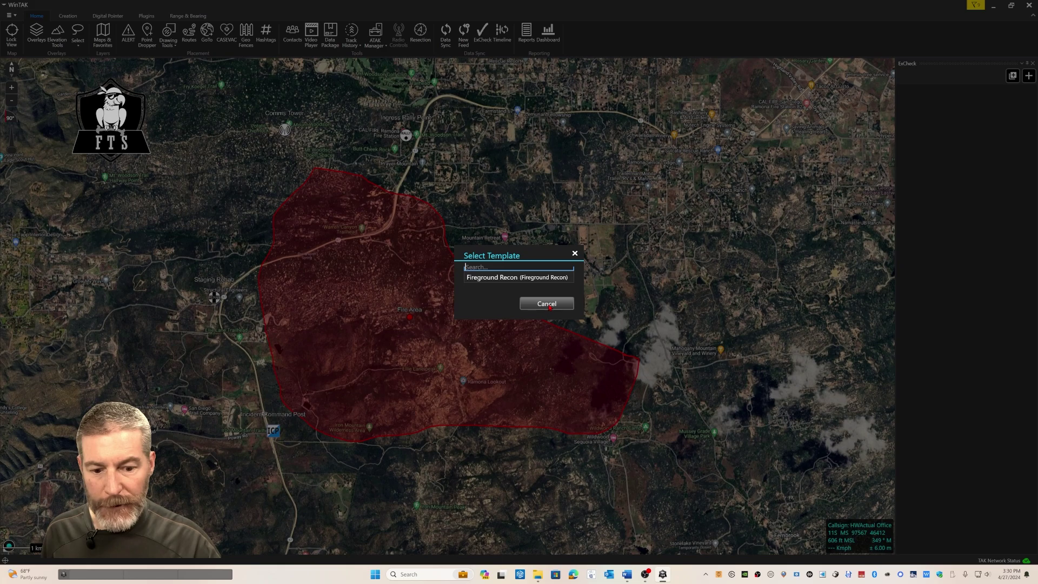
left_click(548, 305)
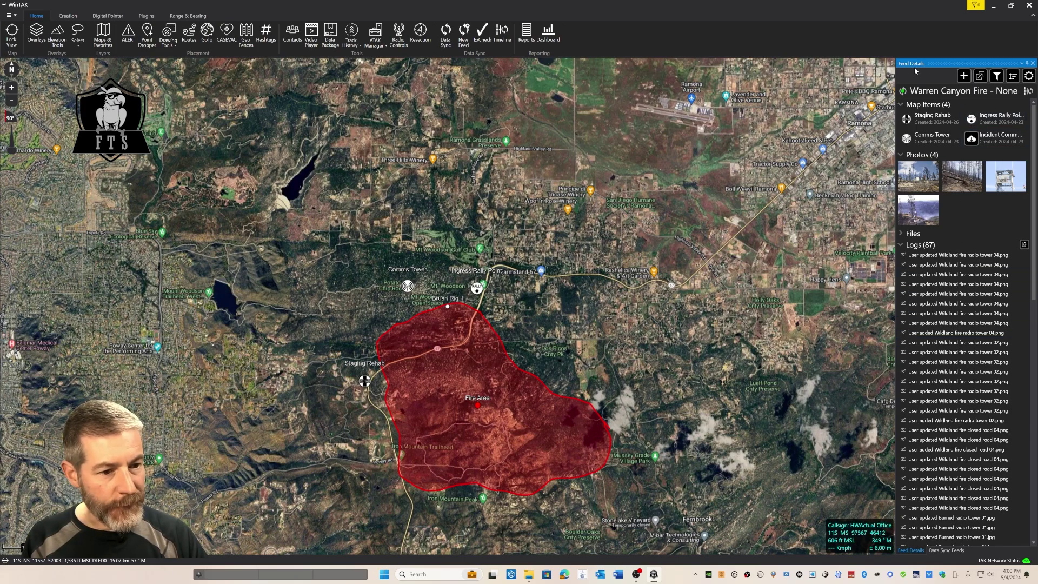
Step: Add a user log 'En Route Comms Tower' linked to the Brush Rig 1 map item
left_click(962, 78)
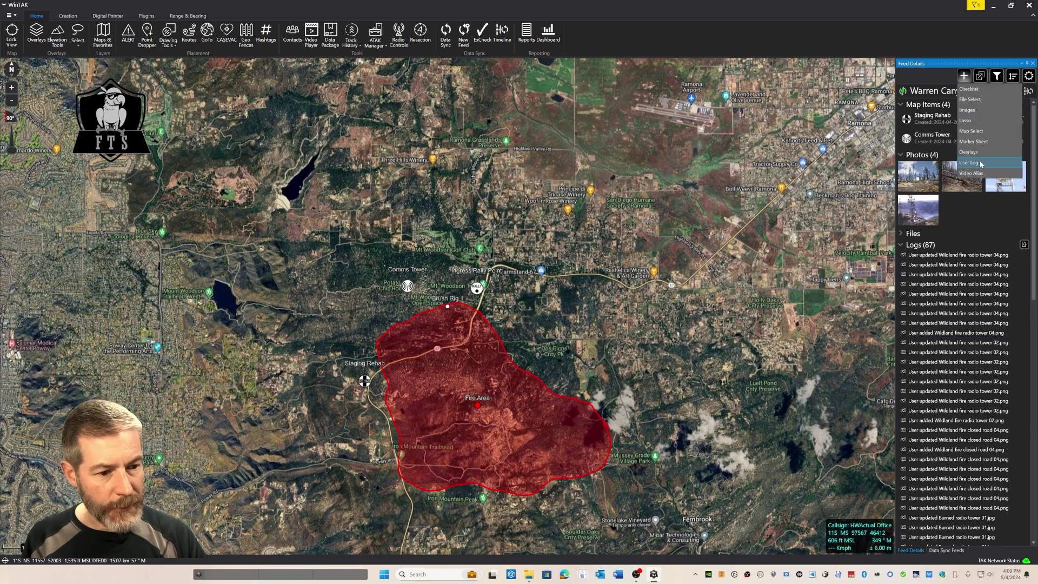
left_click(969, 163)
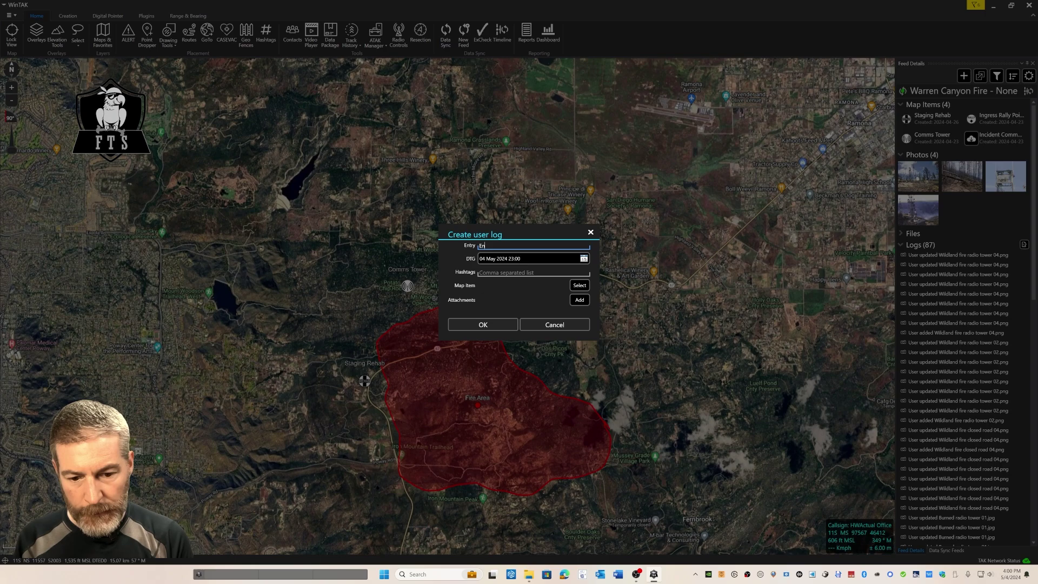
type("En Route")
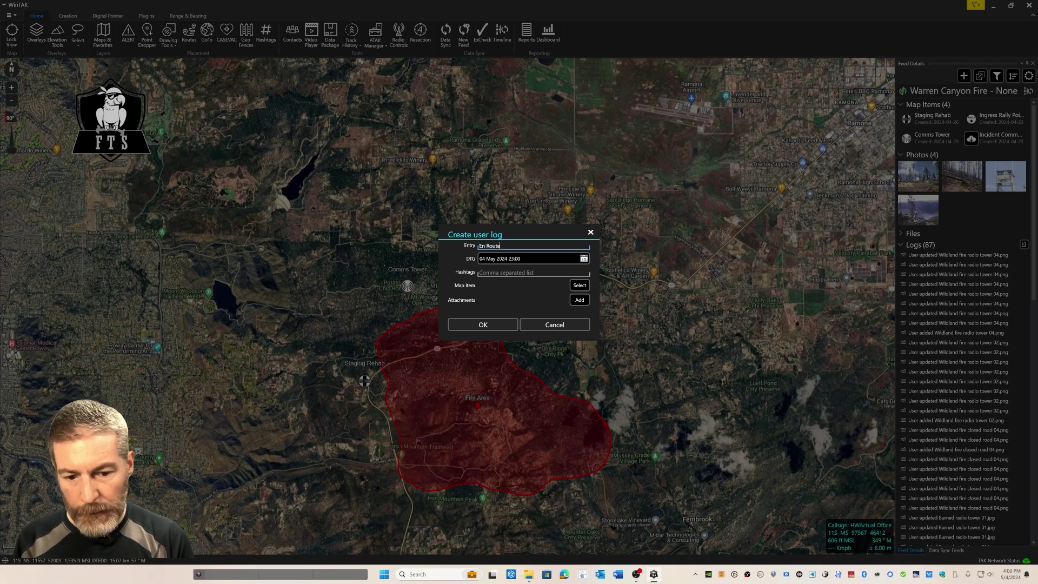
type(" Comms T")
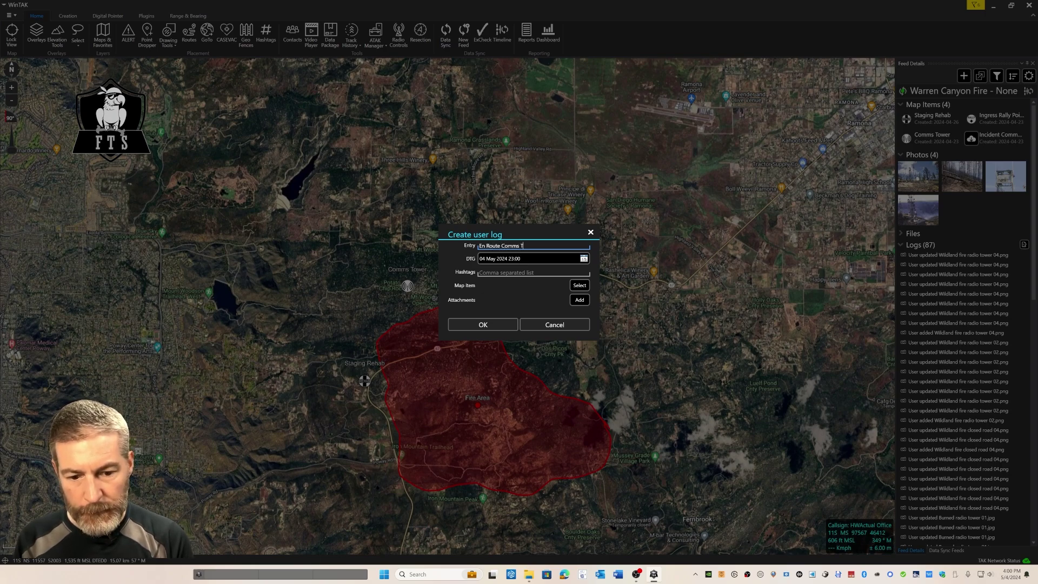
type("ower")
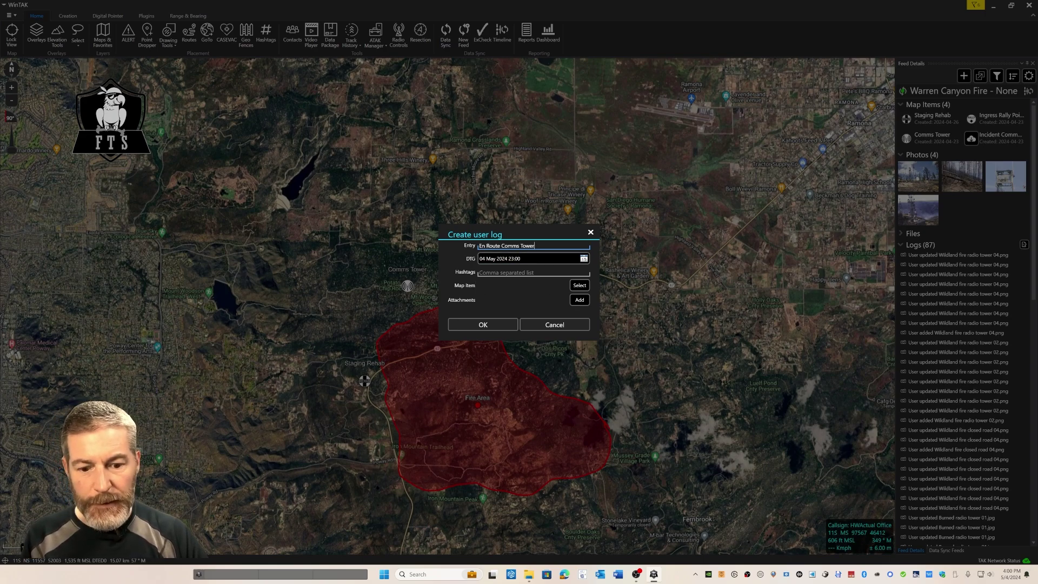
left_click(579, 286)
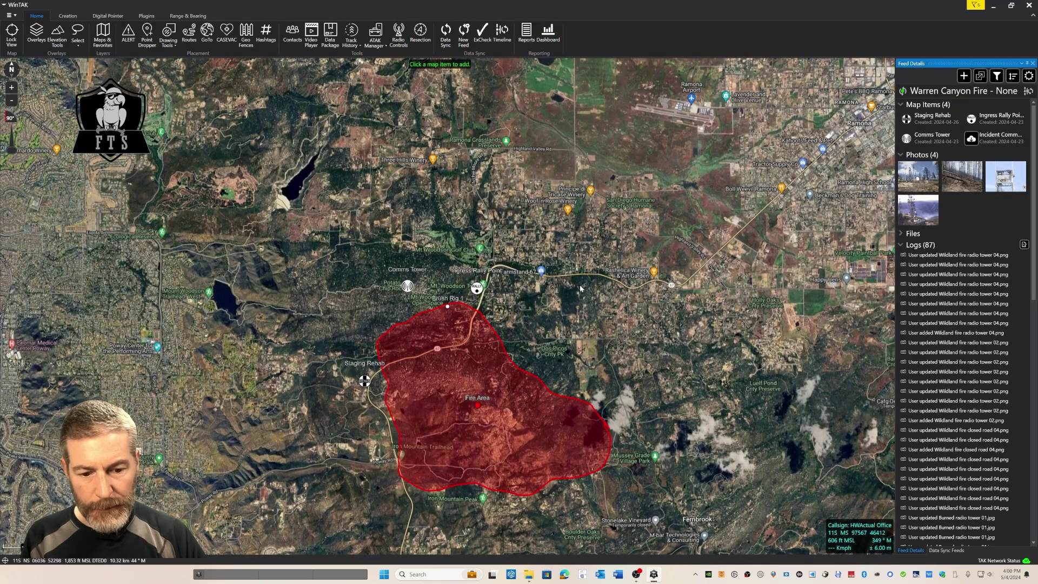
left_click(447, 309)
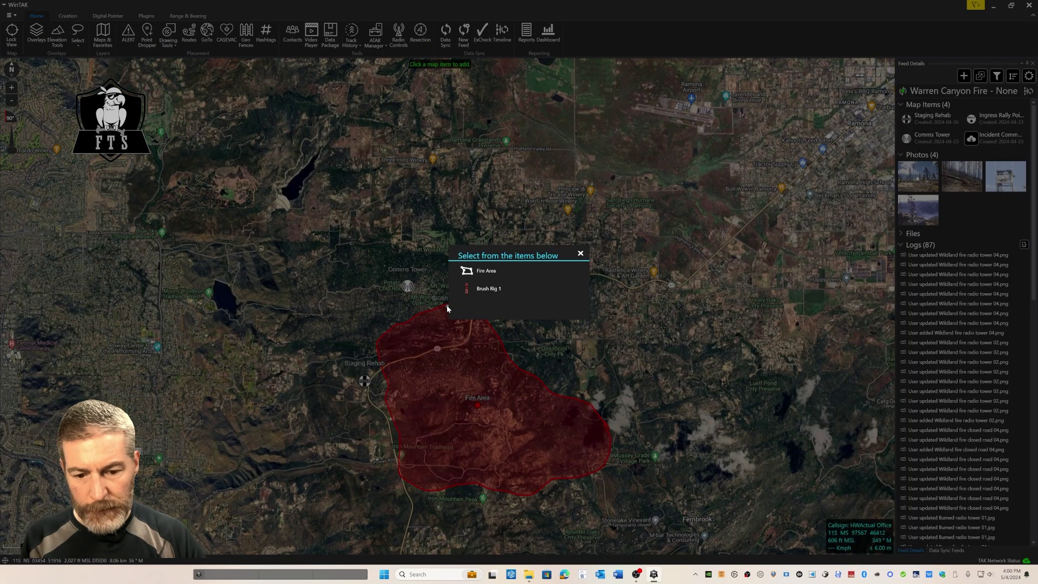
left_click(490, 290)
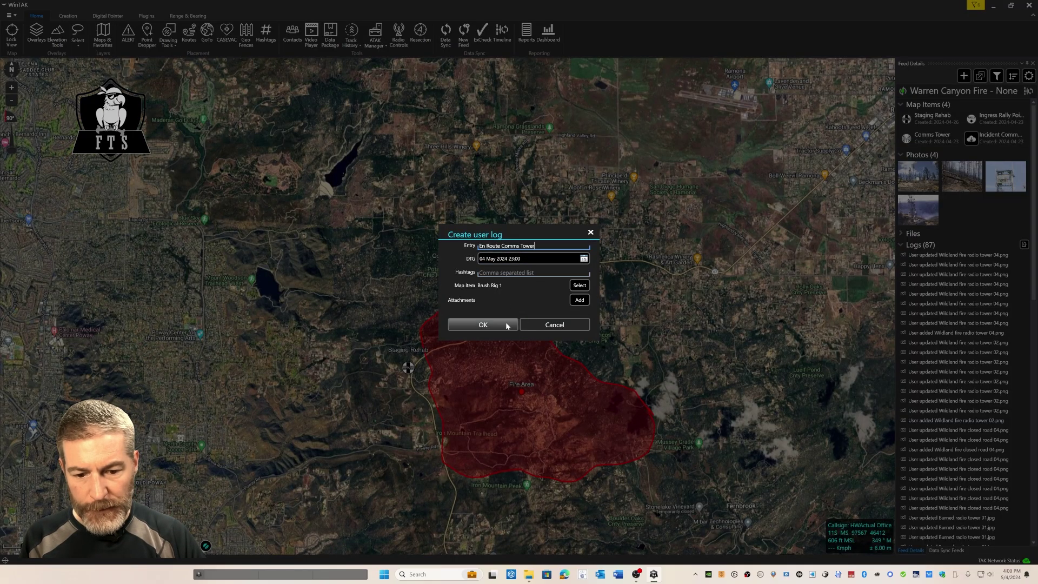
left_click(489, 325)
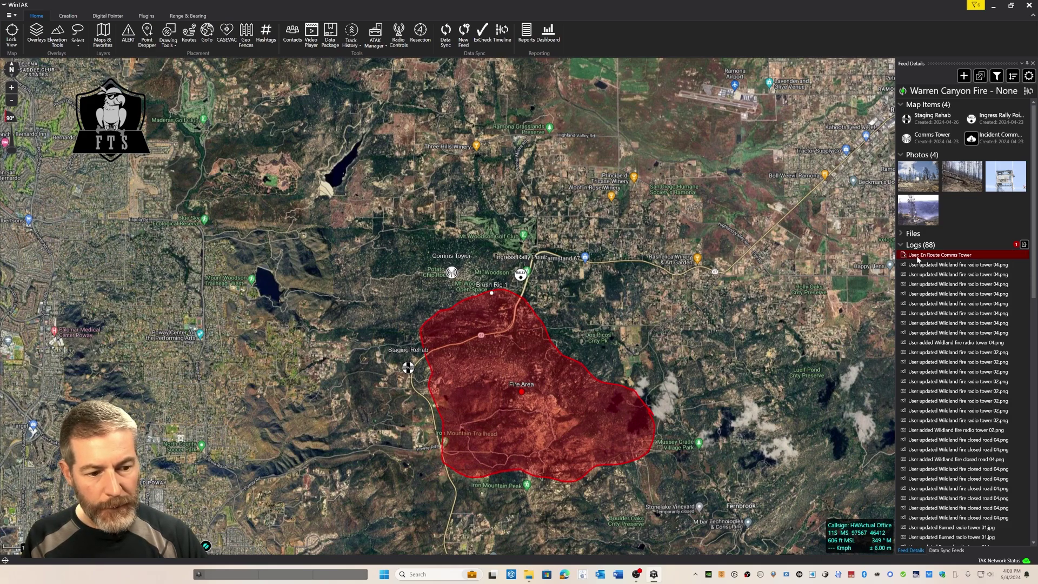
double_click(963, 257)
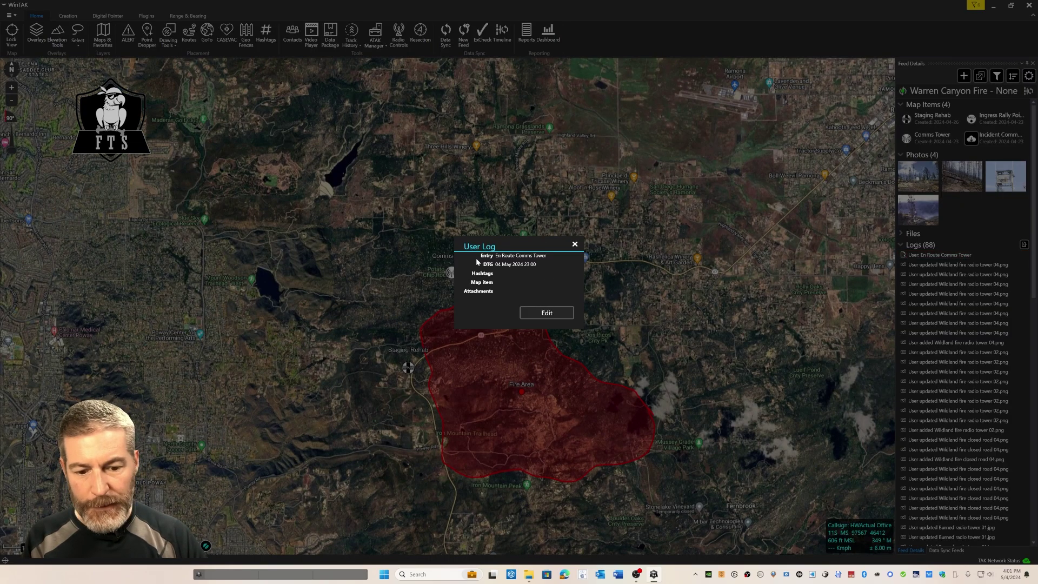
left_click(575, 244)
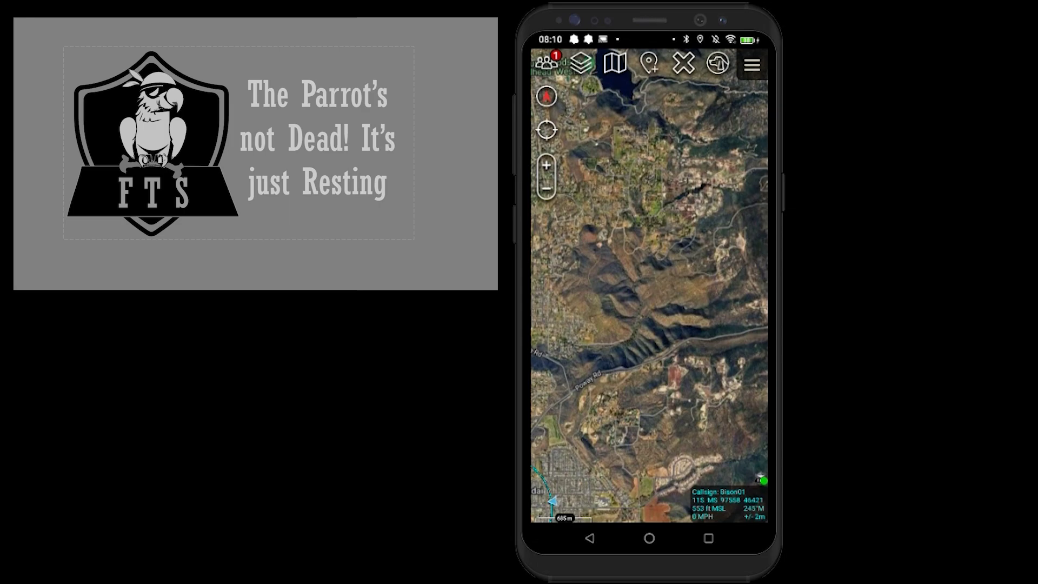
Step: Through Data Sync, download the Warren Canyon Fire feed's 4.8 MB: 5 map items and 4 files
left_click(752, 65)
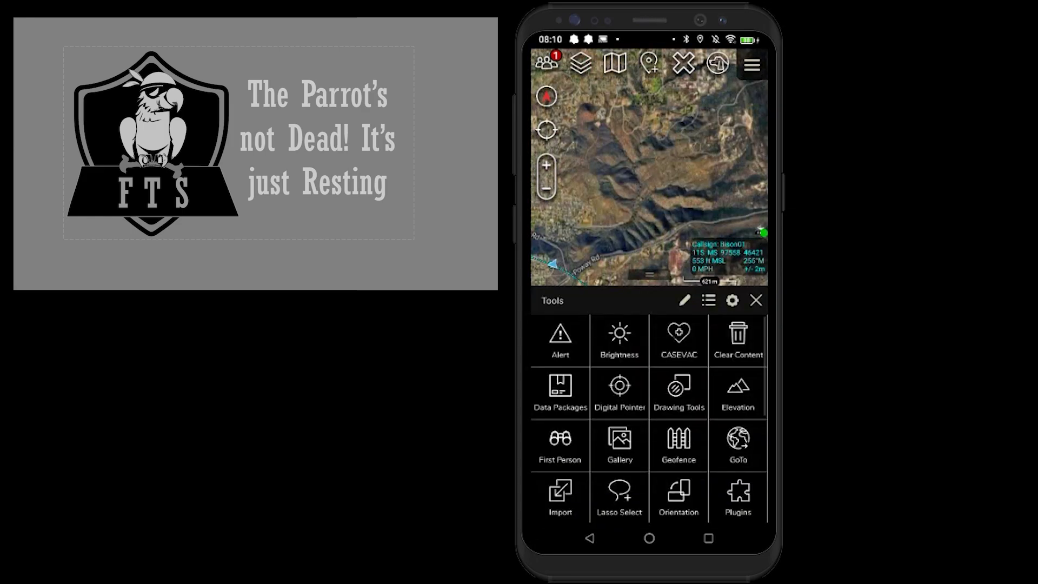
scroll(649, 419, "down", 3)
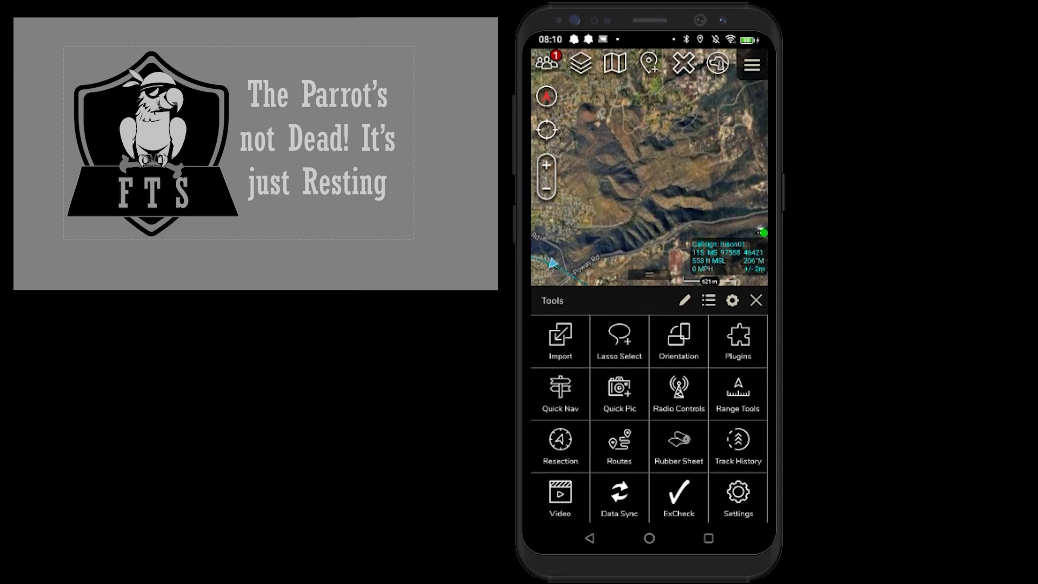
left_click(620, 497)
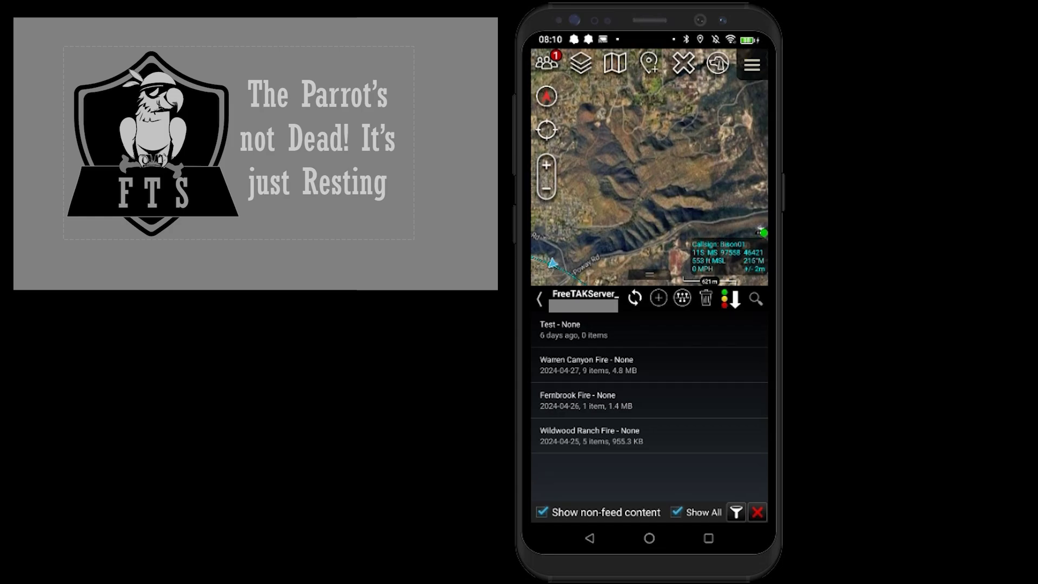
left_click(588, 365)
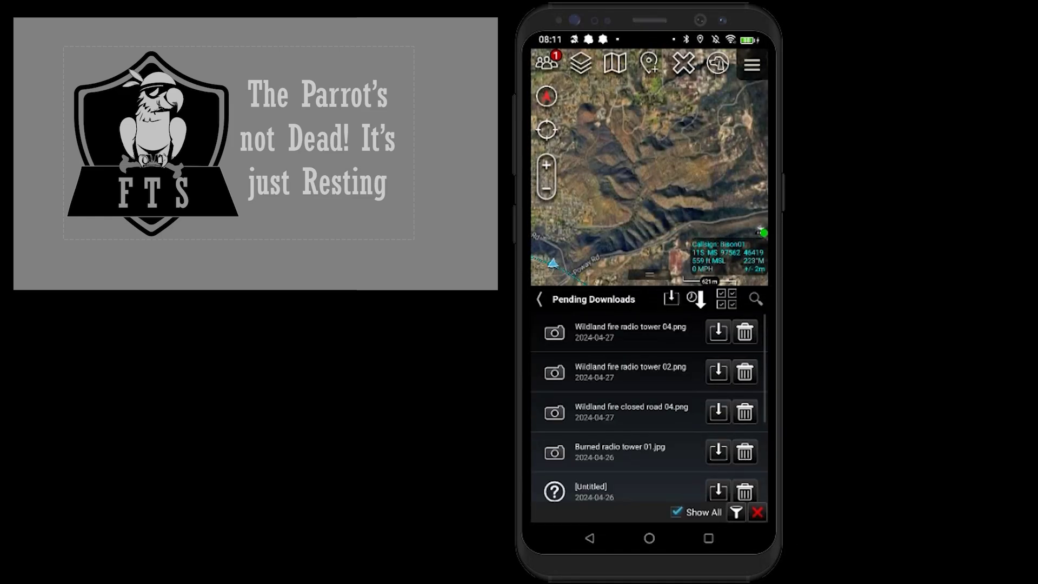
left_click(671, 298)
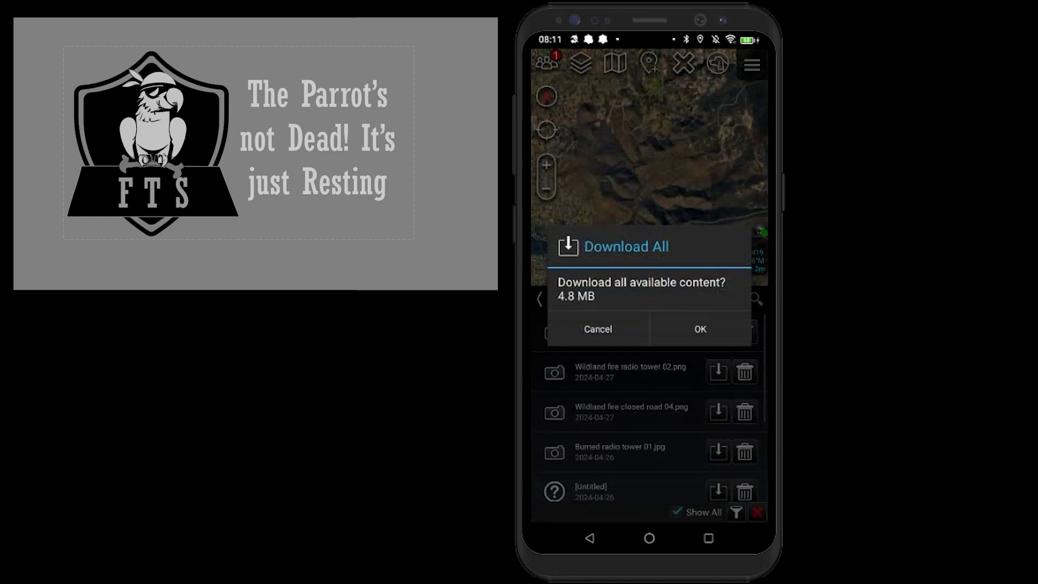
left_click(701, 329)
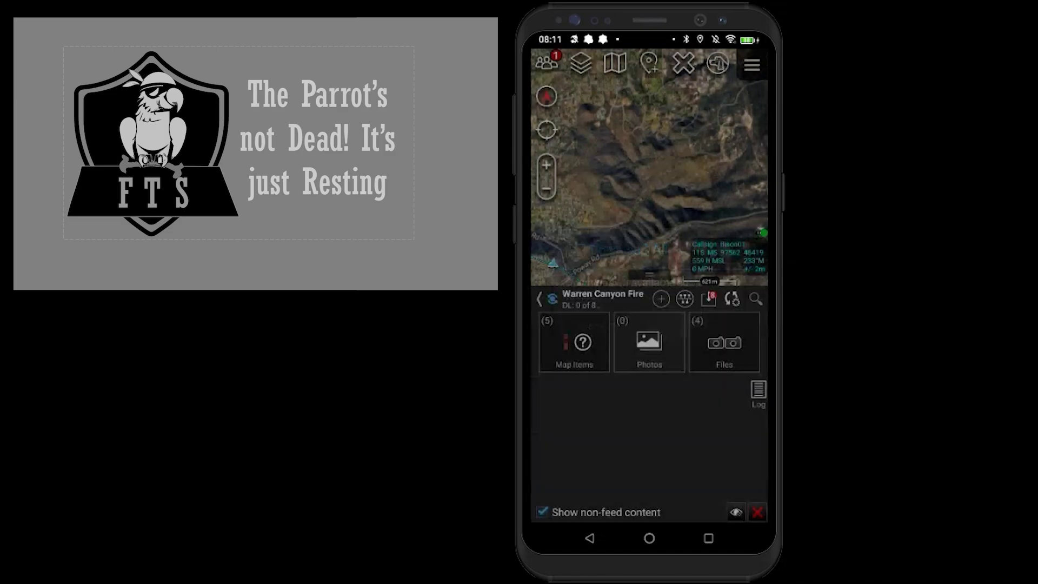